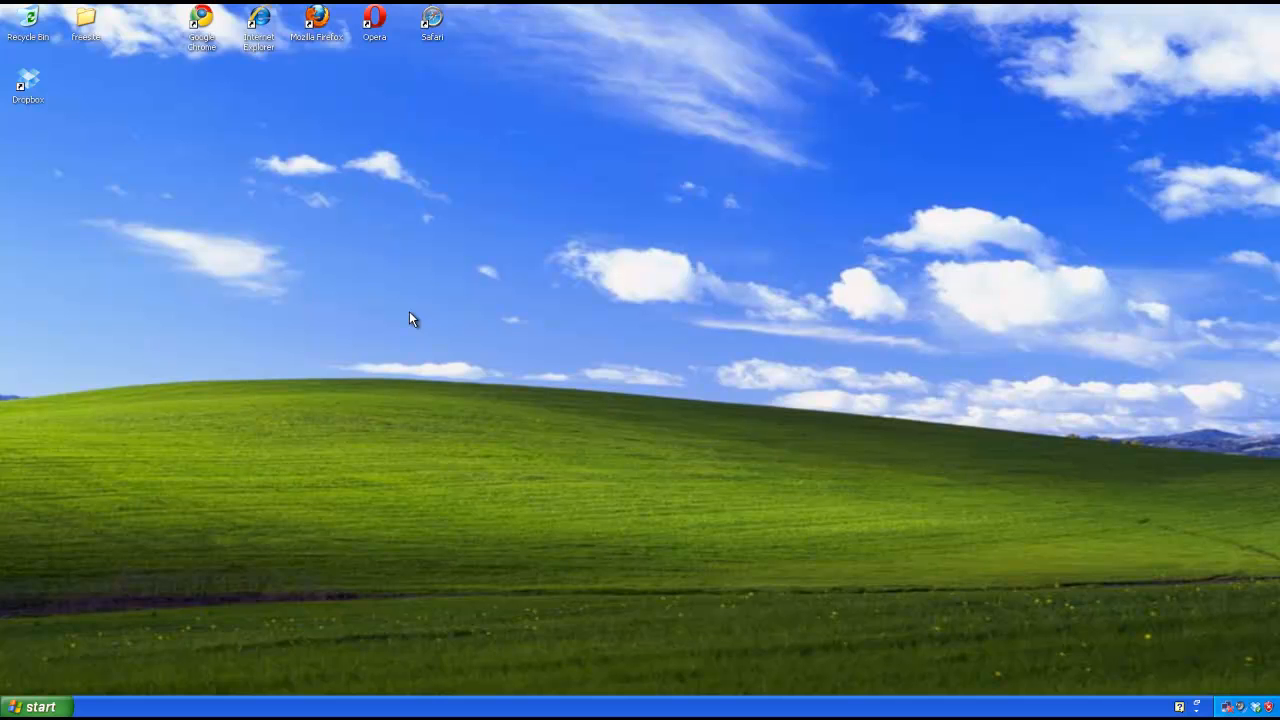
Step: Replace "premier" with "second" in mon fichier.txt in Dropbox's sauvegarde folder, save it, and reopen the file to check the change
double_click(28, 84)
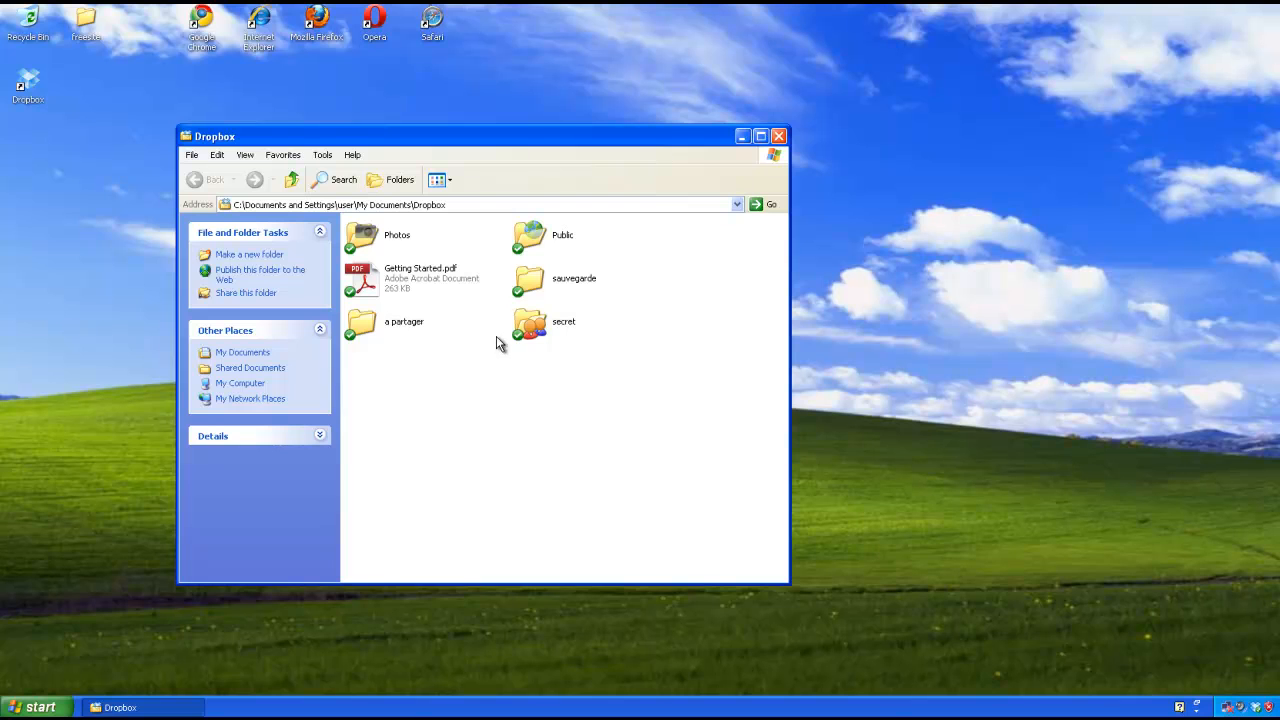
double_click(528, 285)
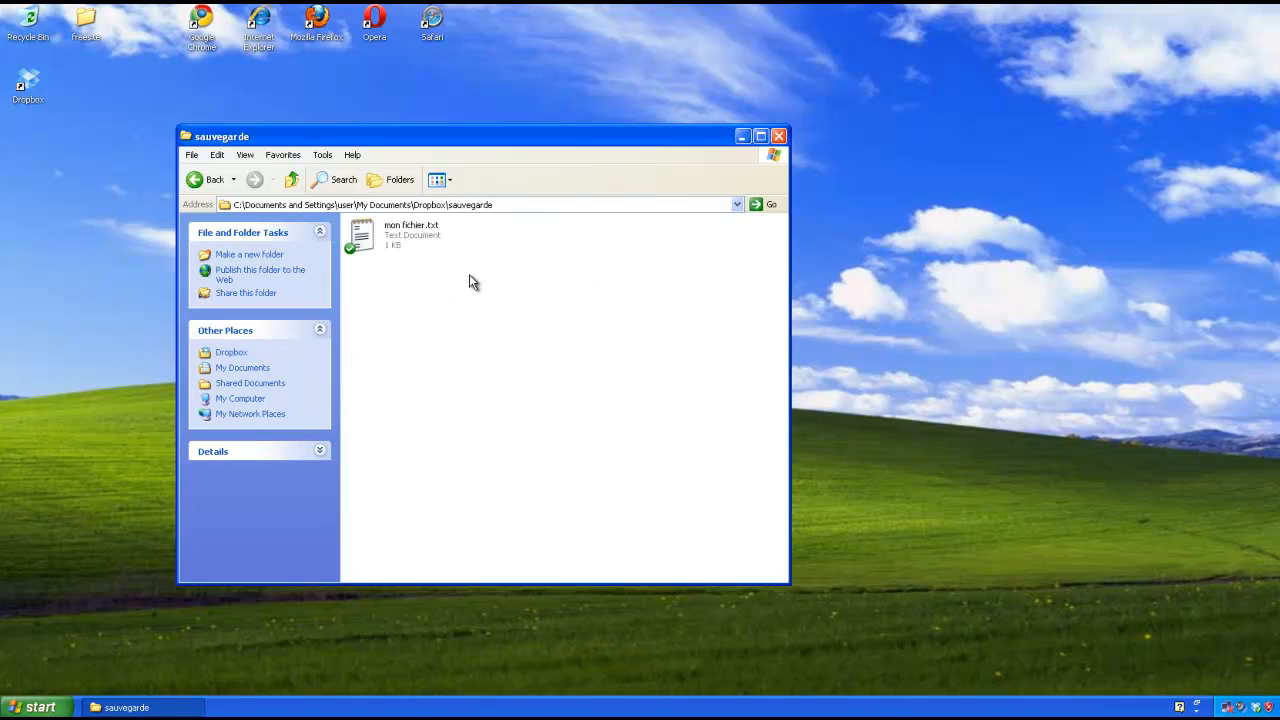
double_click(362, 238)
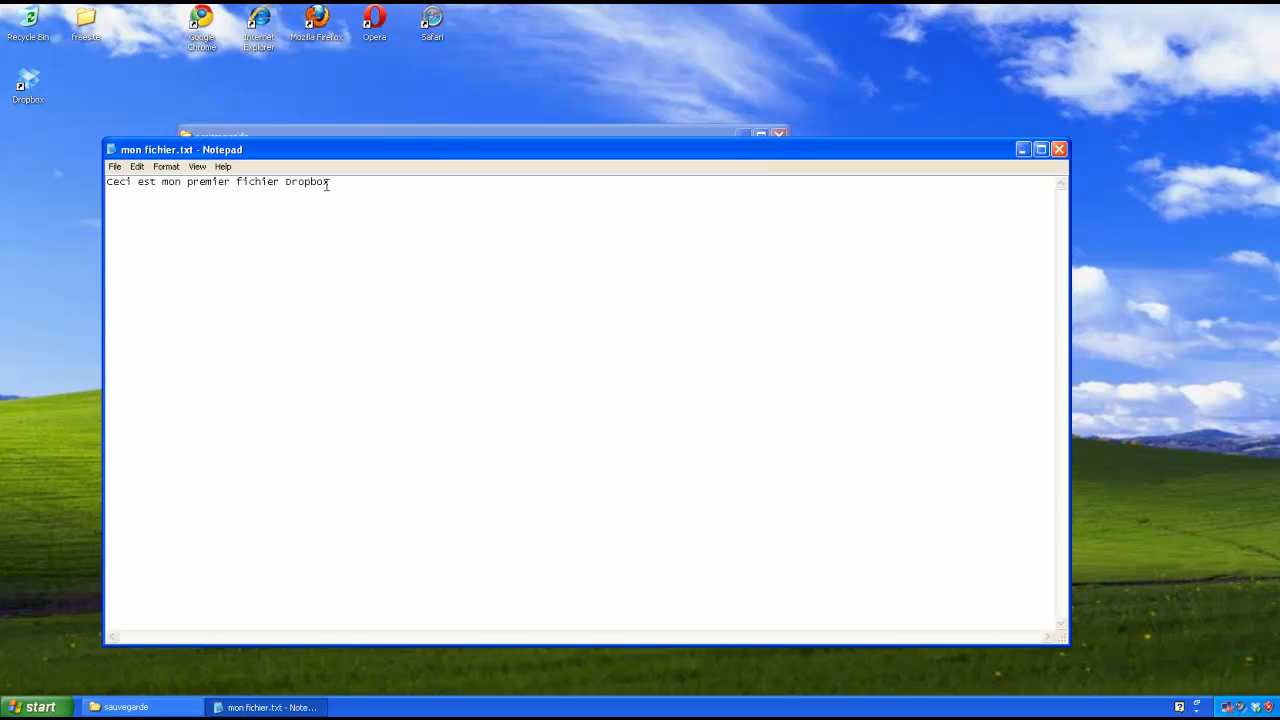
double_click(203, 184)
type("second")
left_click(1059, 149)
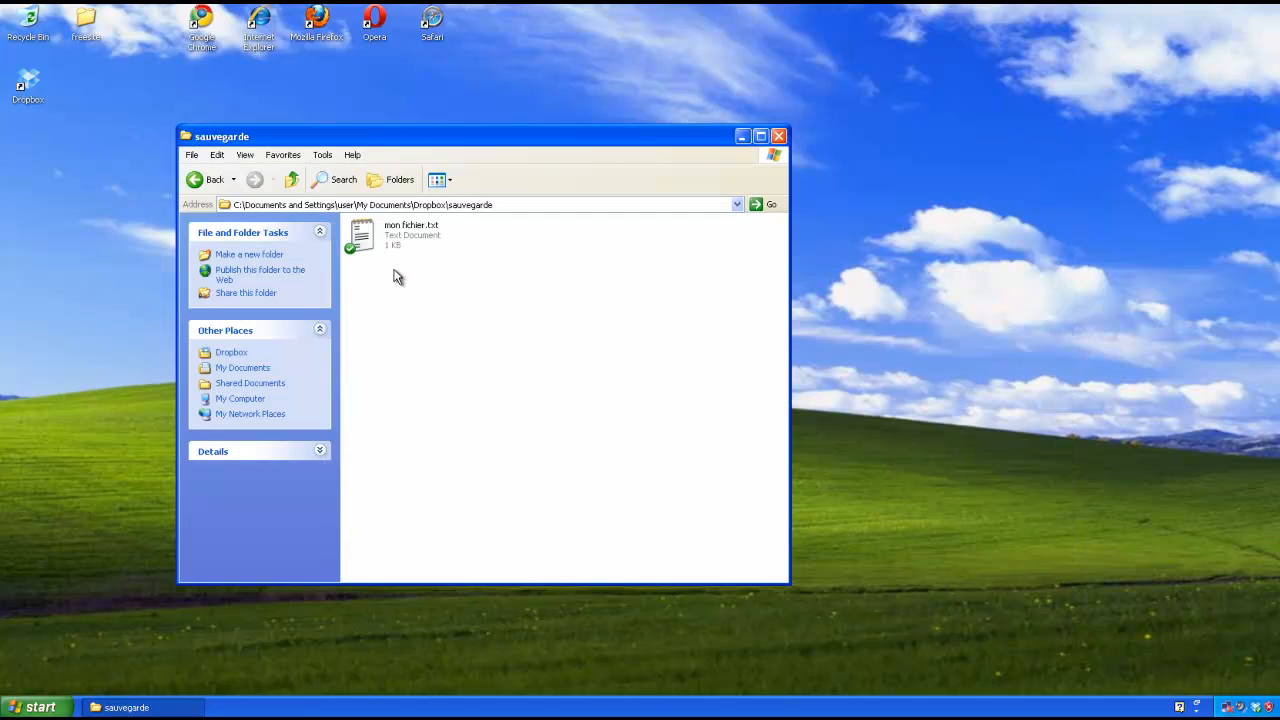
double_click(366, 238)
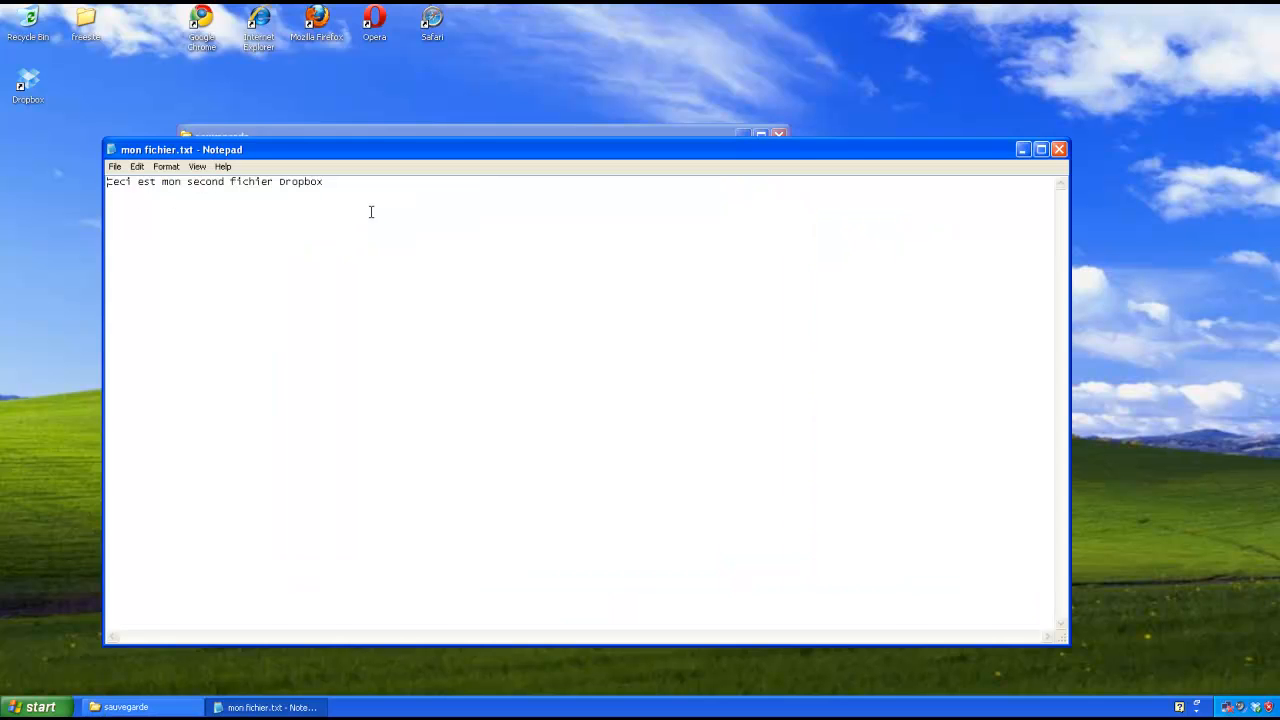
left_click(1059, 150)
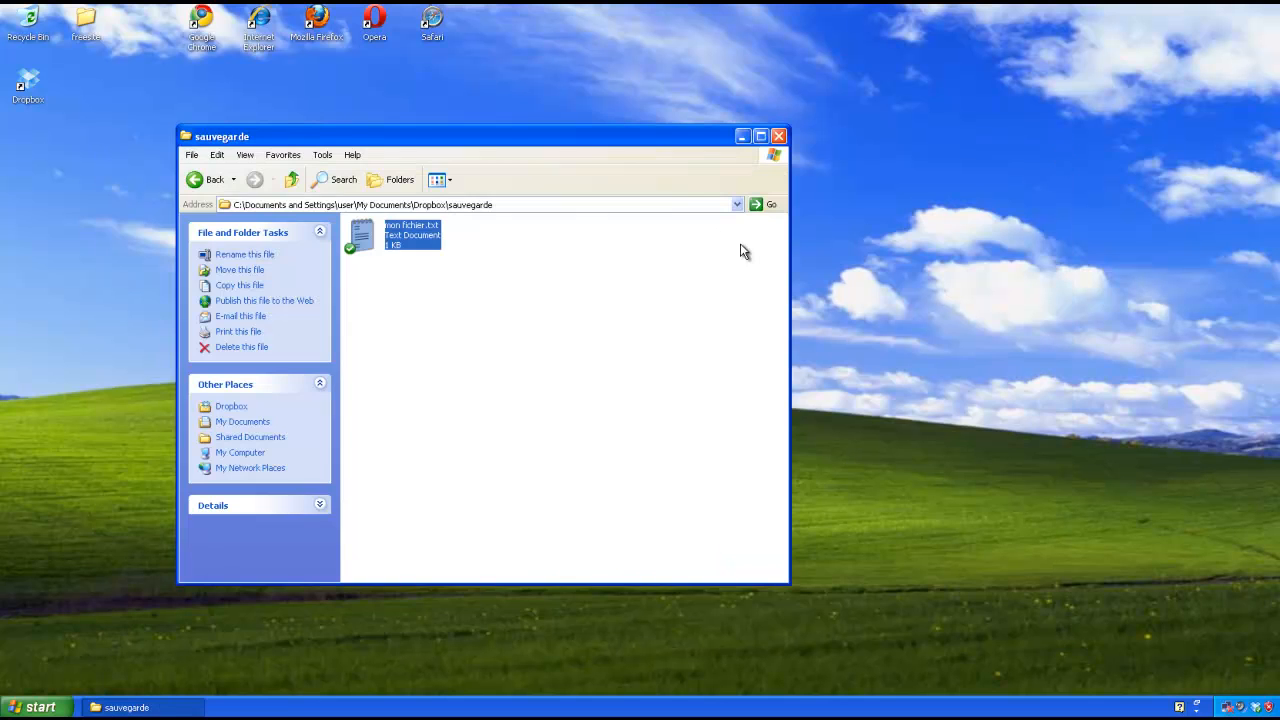
Step: View the previous Dropbox versions of mon fichier.txt in the browser
right_click(363, 241)
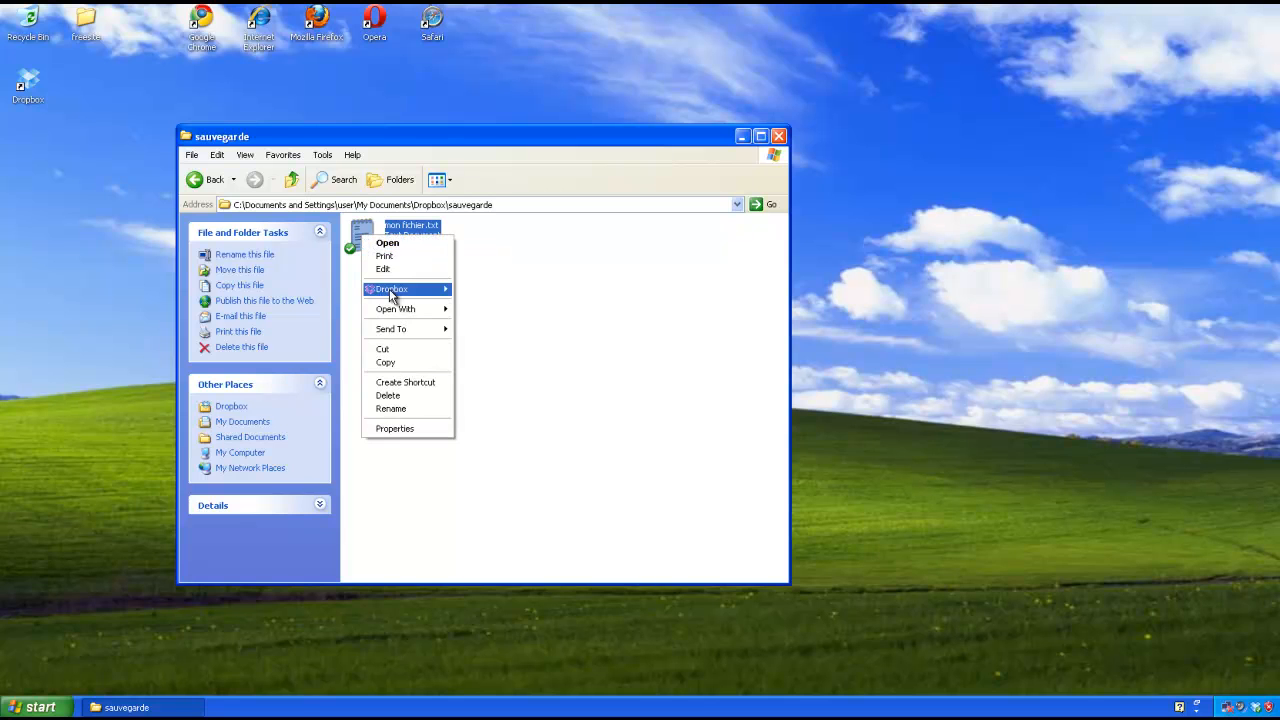
mouse_move(395, 296)
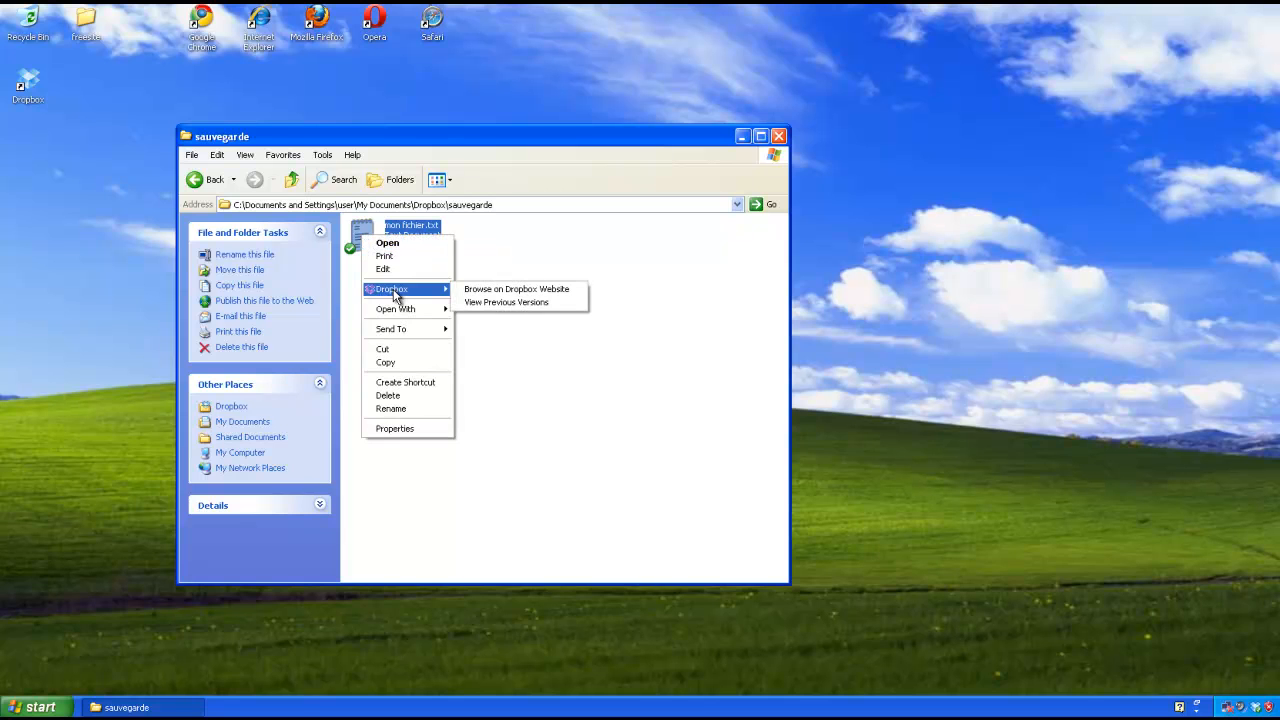
left_click(568, 303)
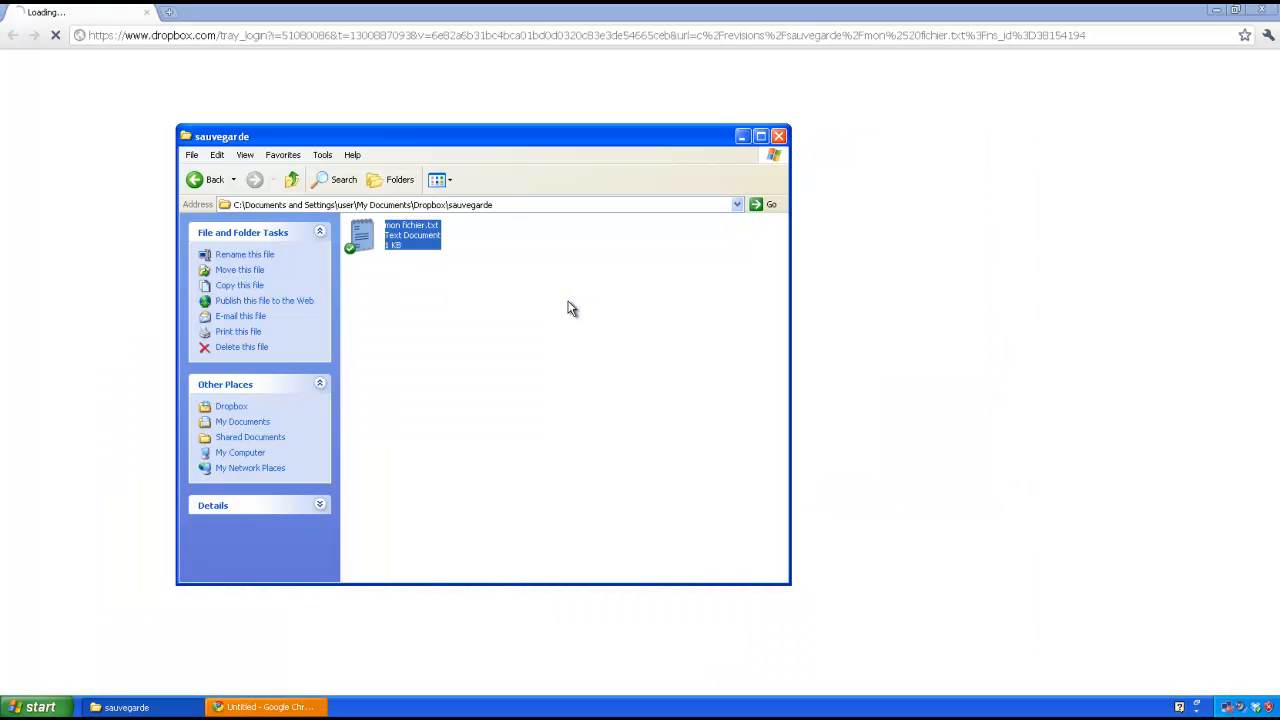
left_click(535, 19)
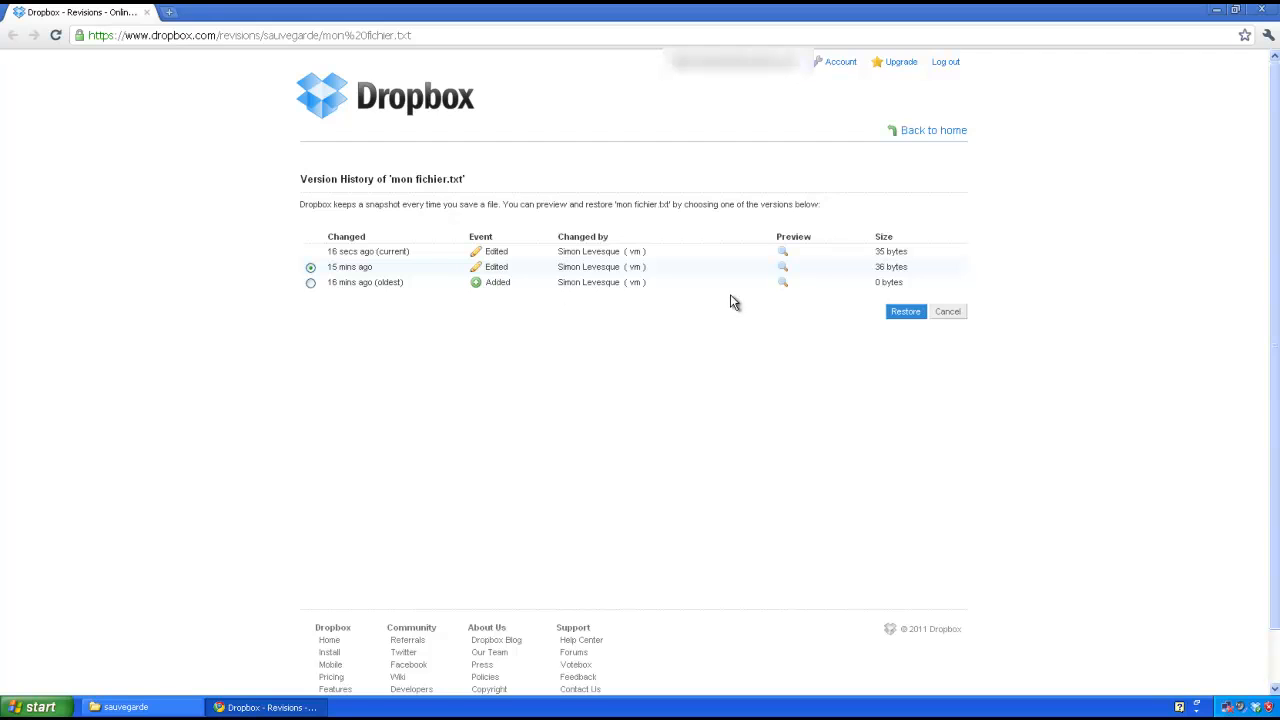
Step: Preview the oldest, the previous edited and the current version of mon fichier.txt, returning to its version history
left_click(785, 284)
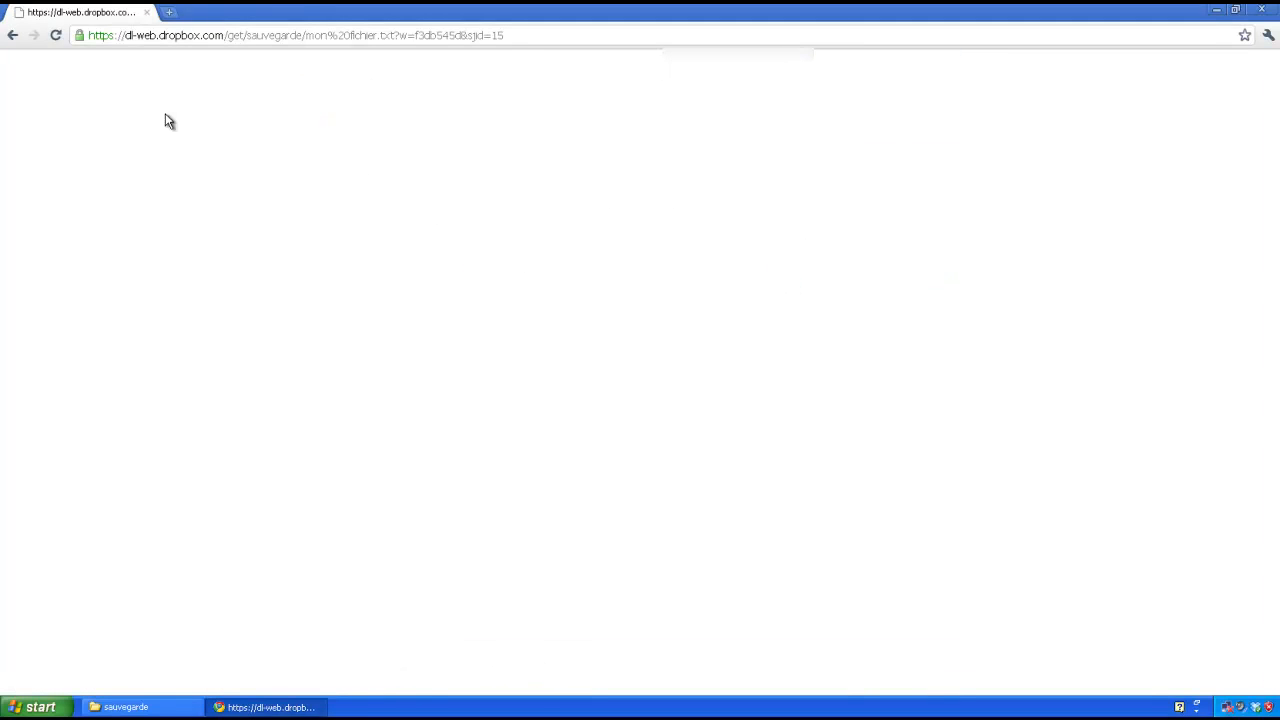
left_click(12, 35)
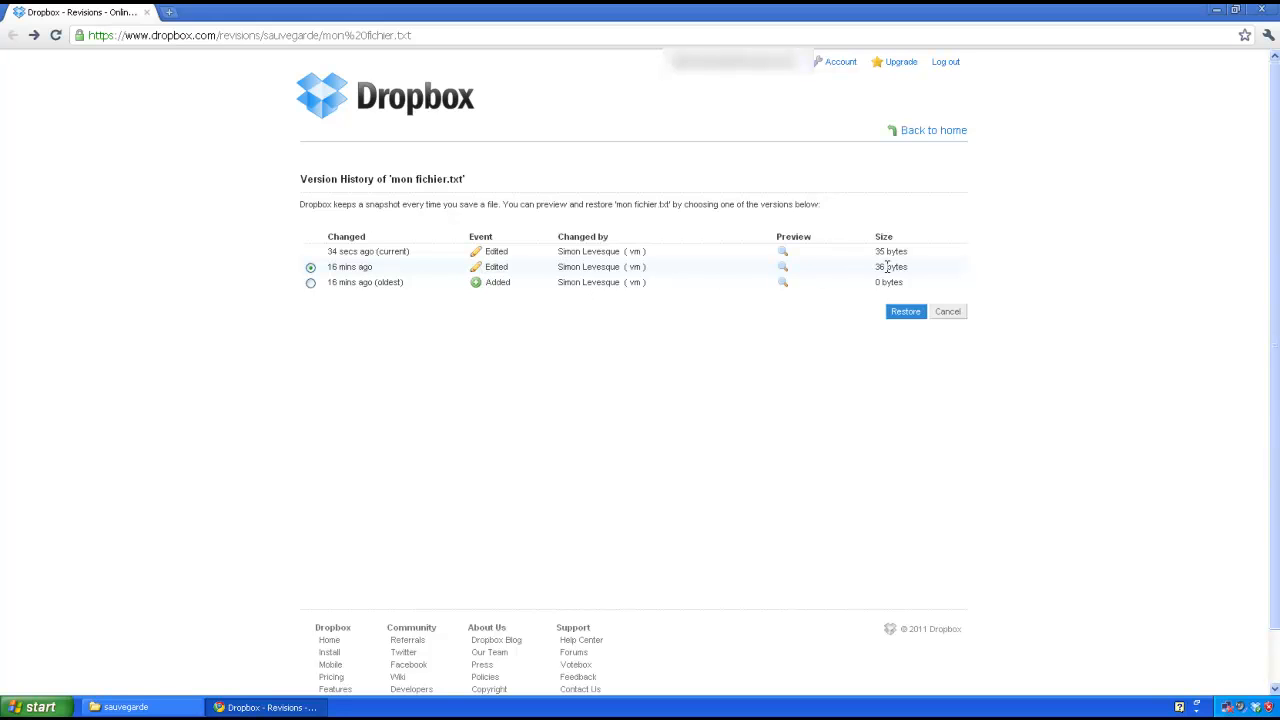
left_click(784, 270)
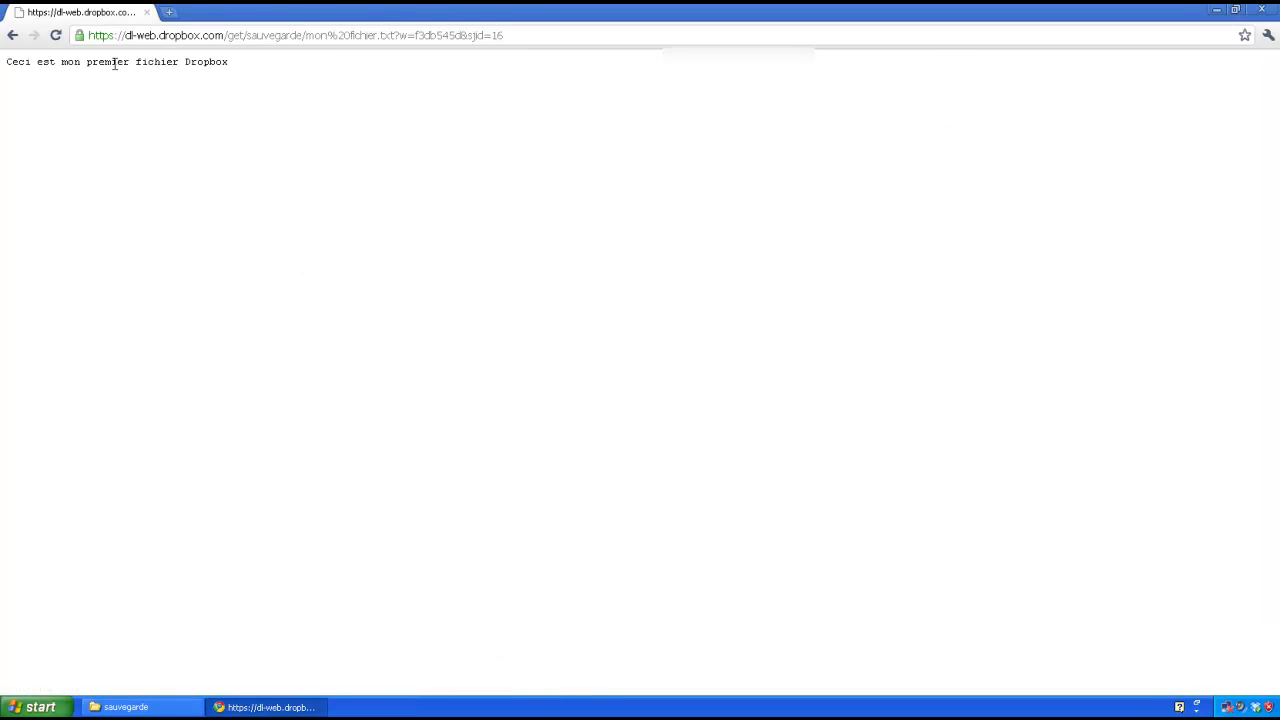
double_click(112, 62)
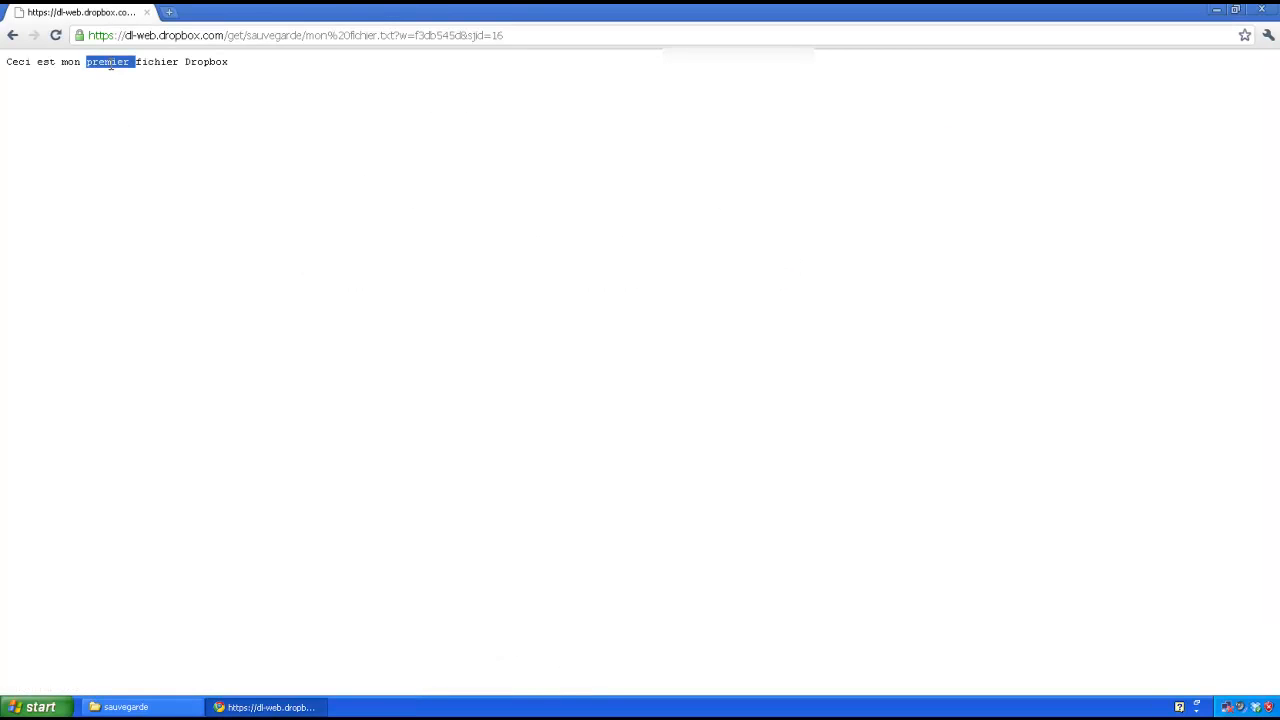
left_click(14, 42)
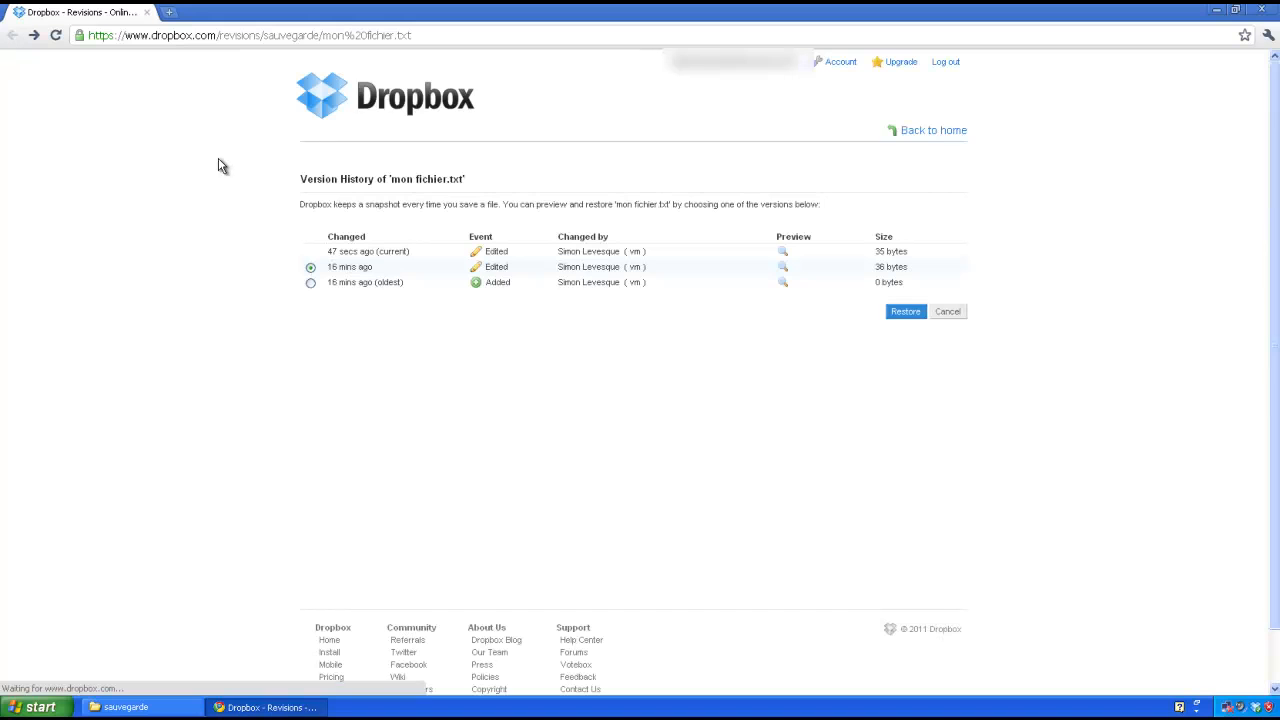
left_click(783, 252)
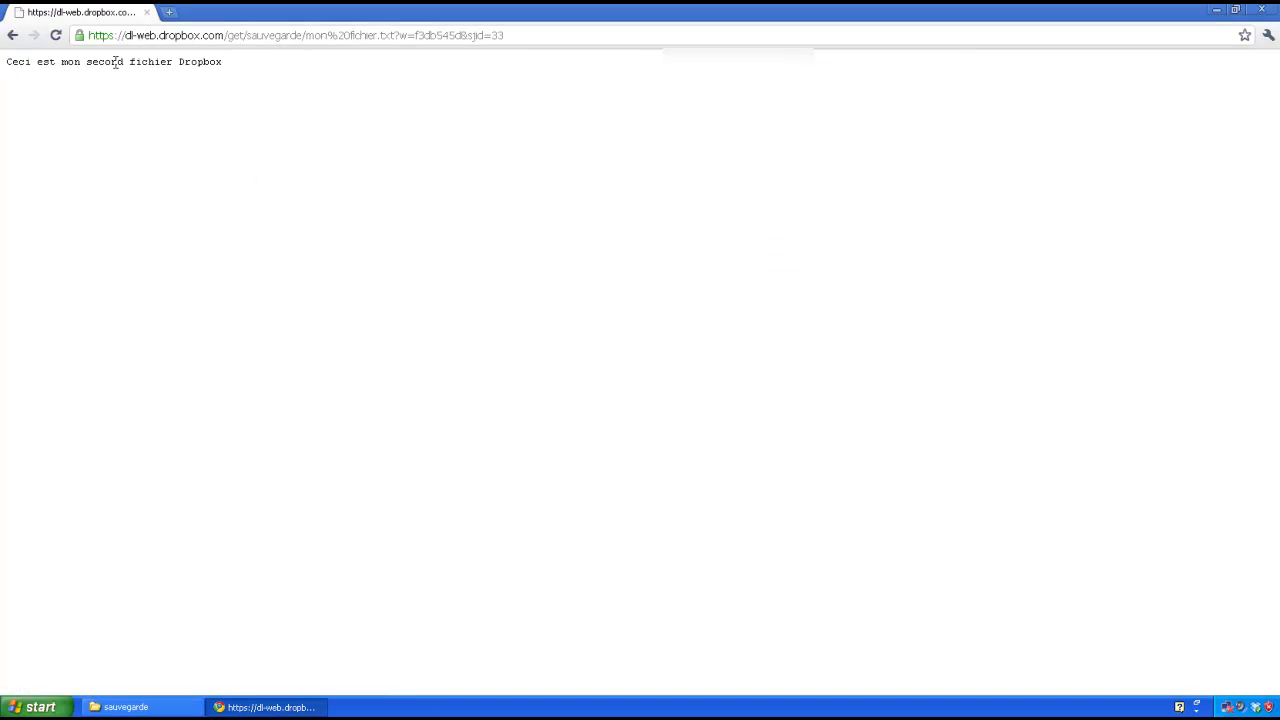
left_click(14, 42)
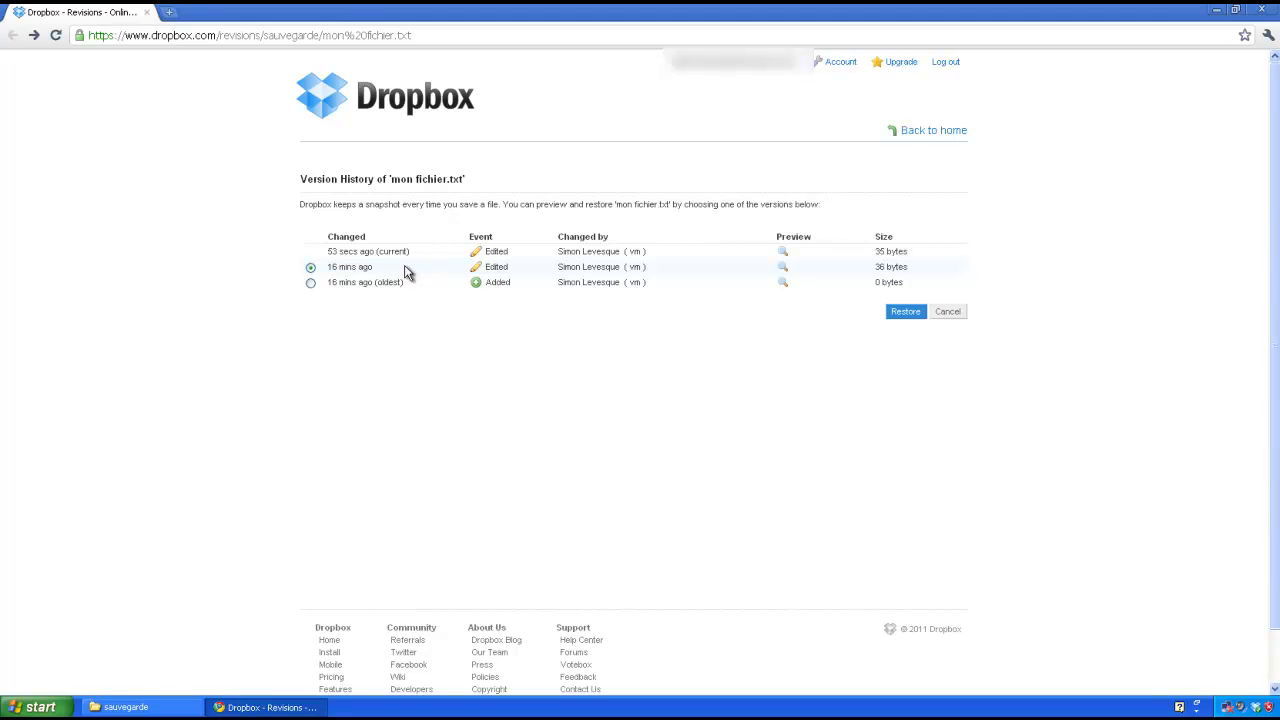
Step: Restore the previous edited version of mon fichier.txt, the 36-byte one, from its version history
left_click(311, 282)
left_click(311, 268)
left_click(907, 316)
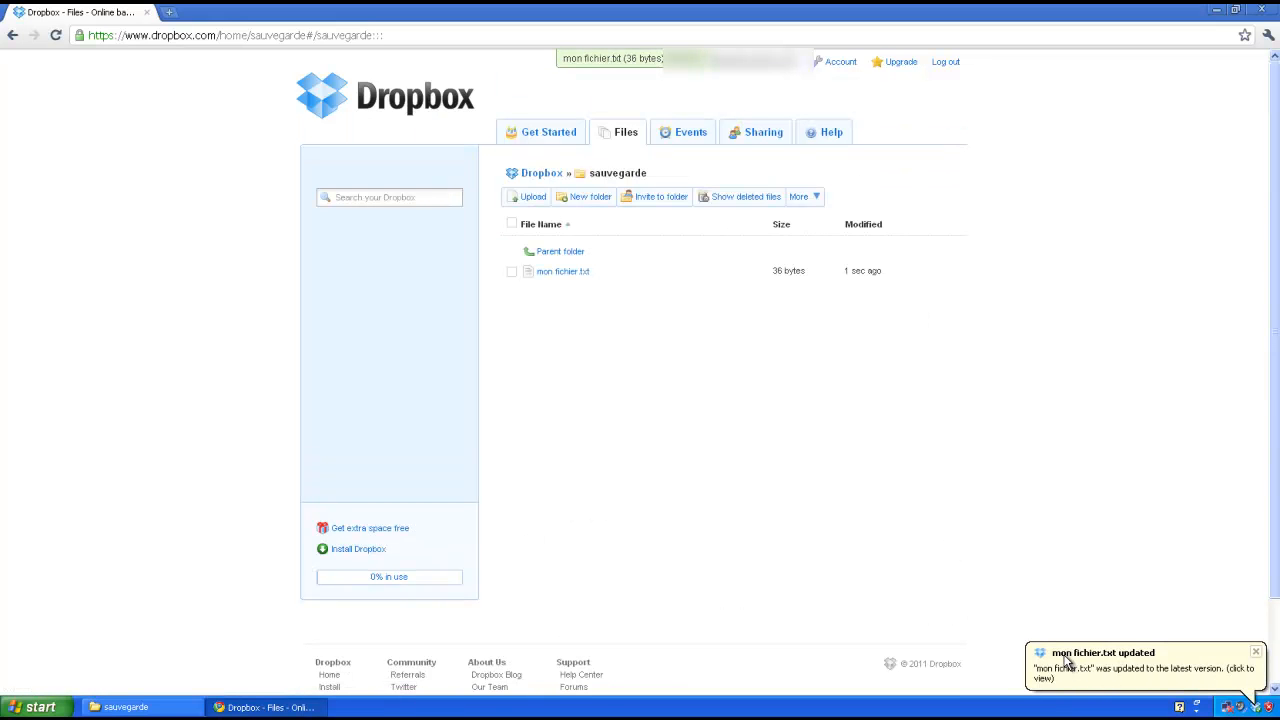
Step: Open the local copy of mon fichier.txt to check its restored content, and close it
left_click(1216, 12)
left_click(371, 242)
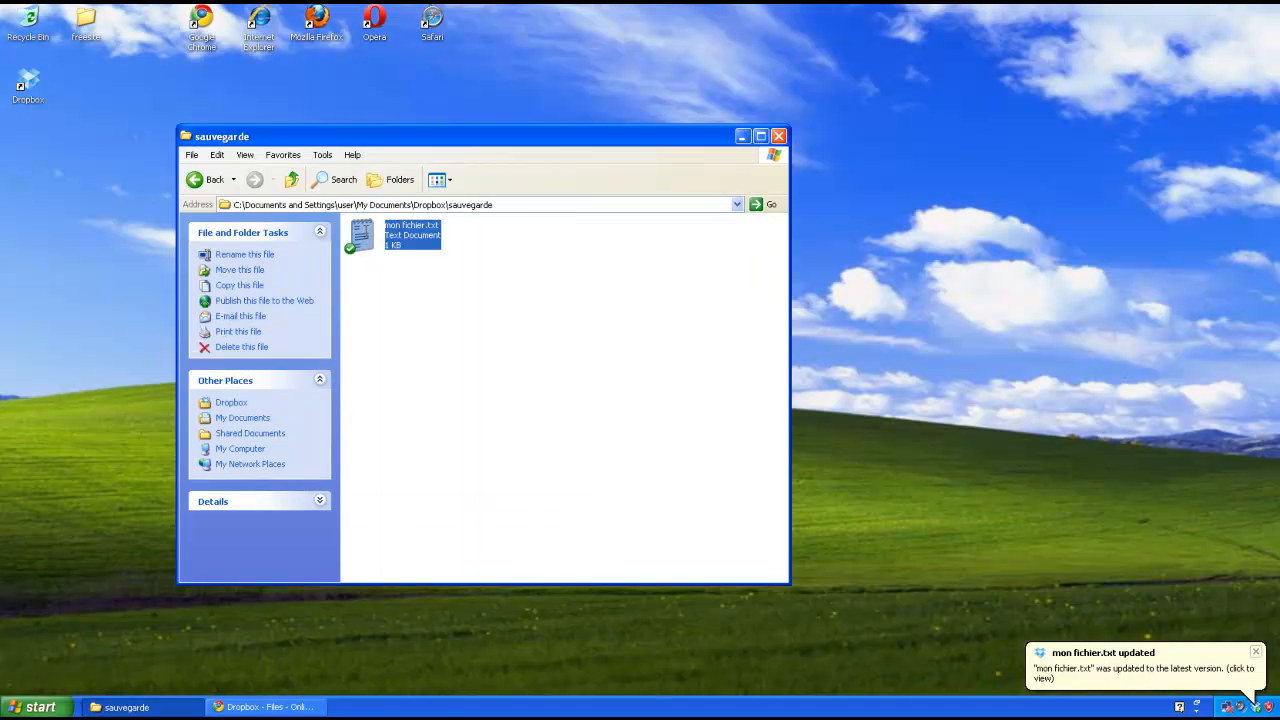
double_click(365, 231)
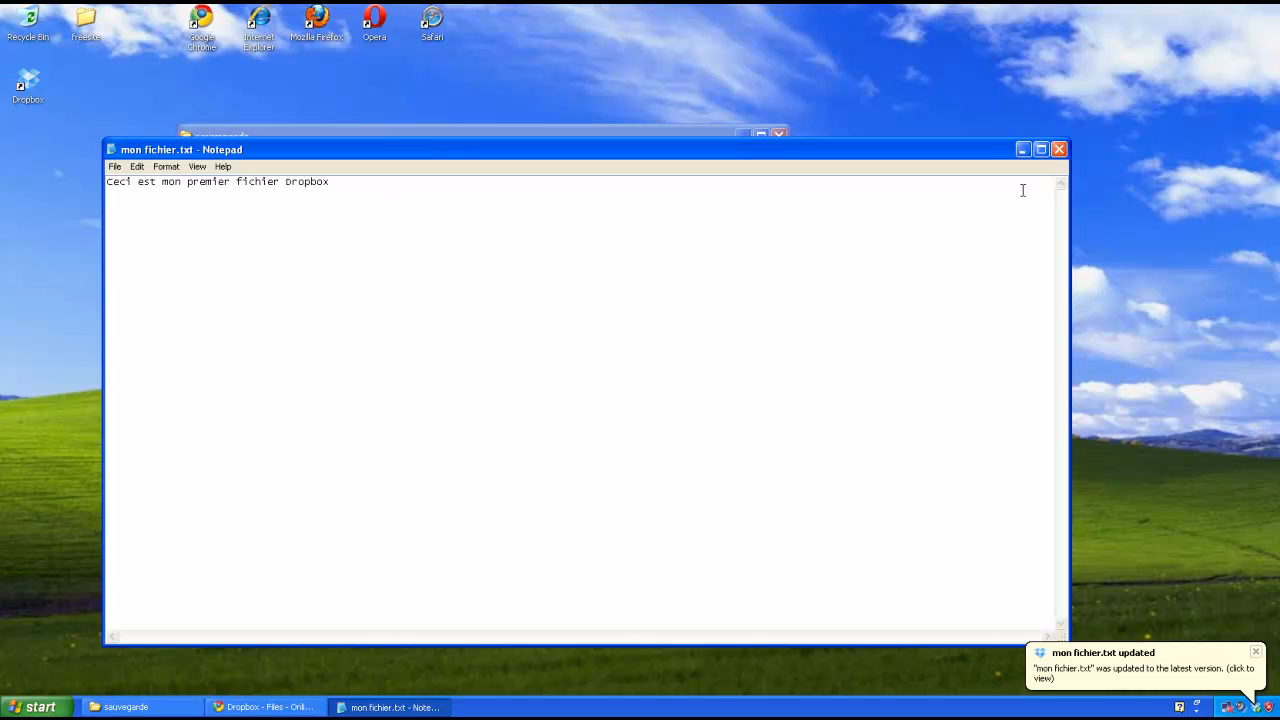
left_click(1059, 150)
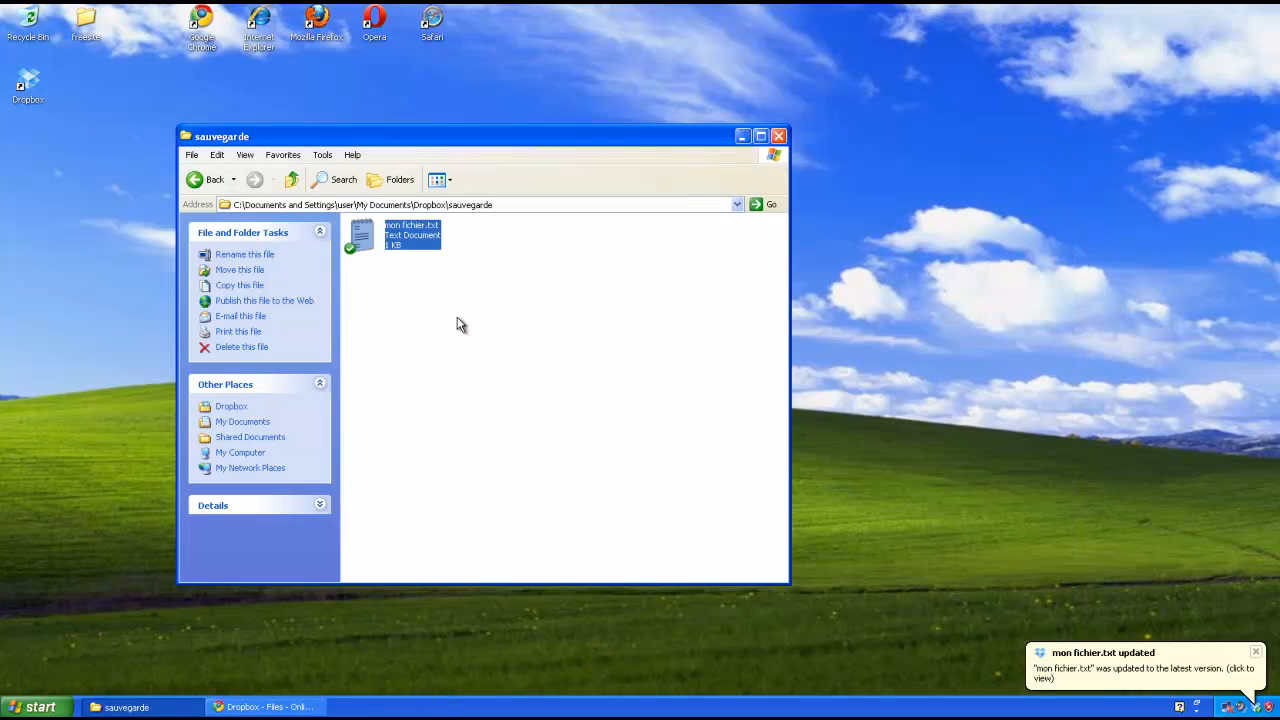
Step: Create a new text document named effacer.txt in the sauvegarde folder
right_click(428, 336)
mouse_move(492, 480)
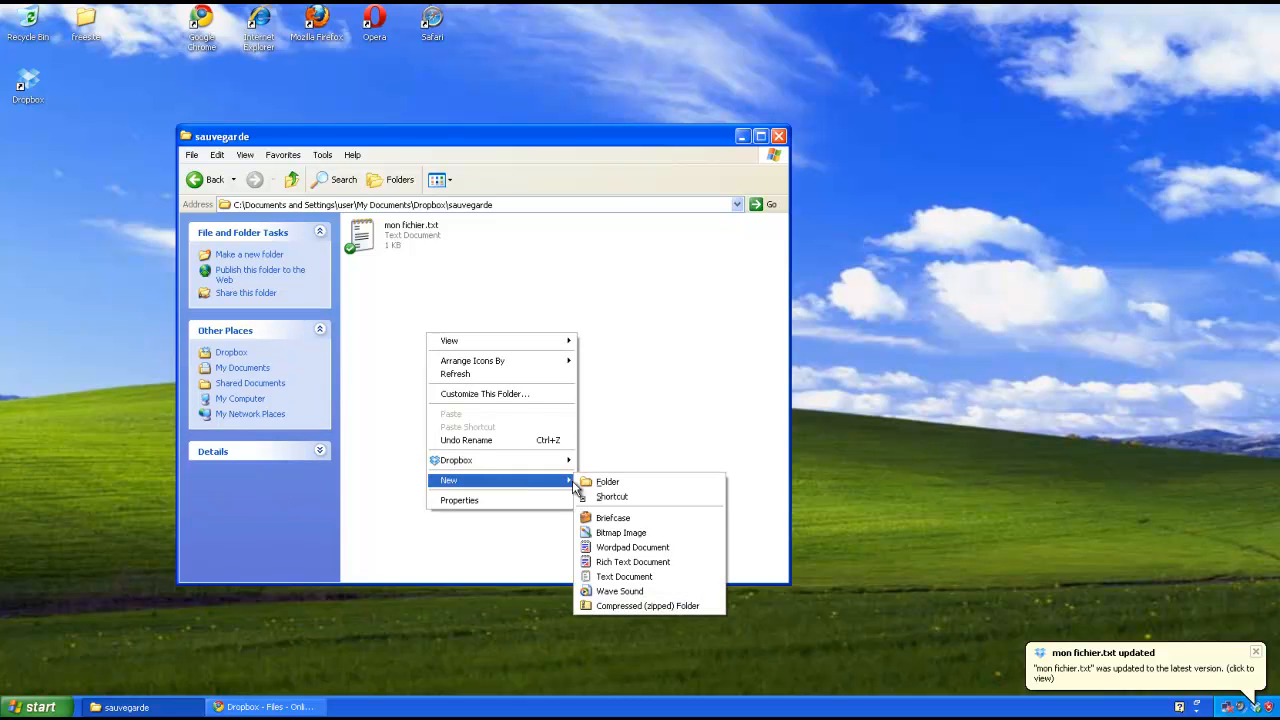
left_click(645, 578)
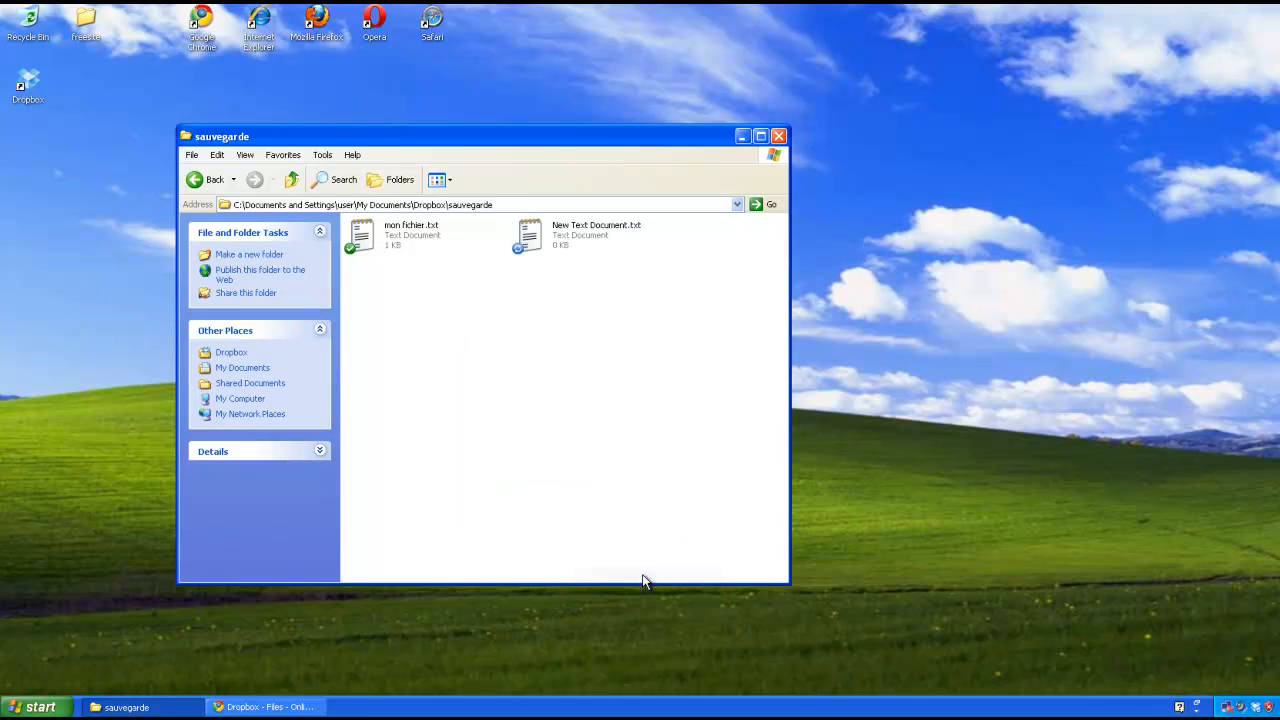
left_click(594, 236)
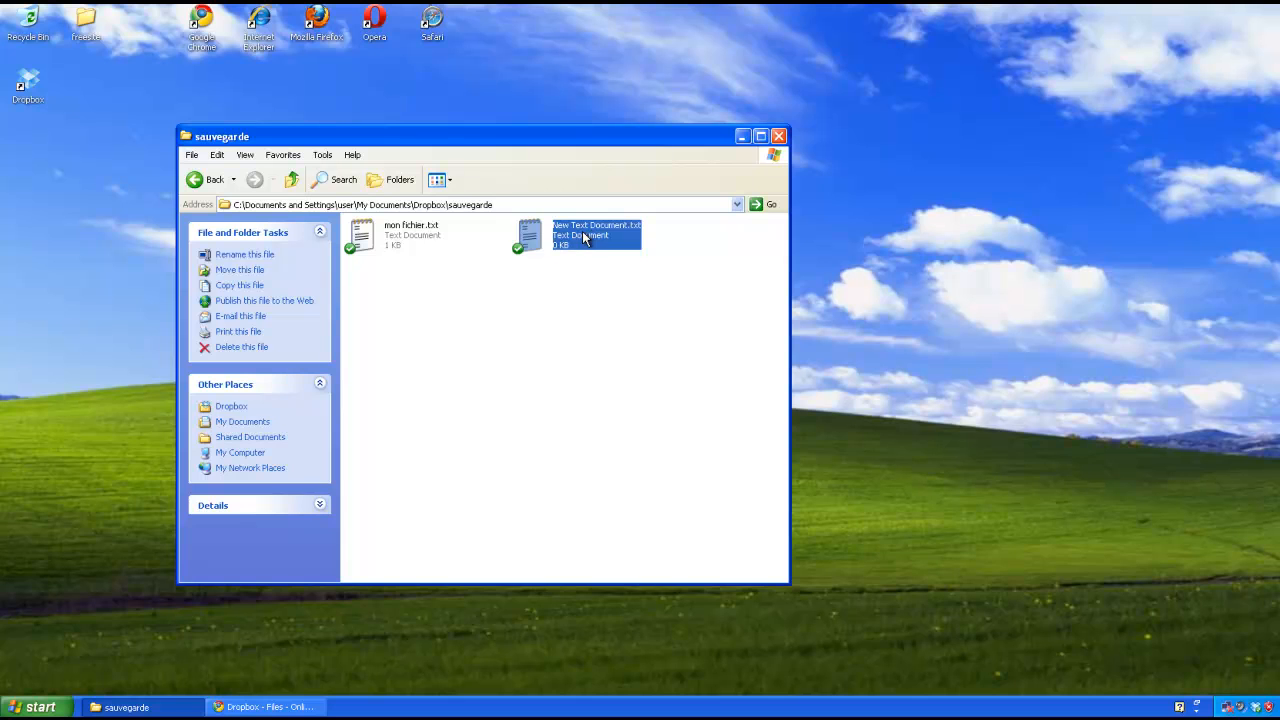
left_click(583, 233)
type("effacer")
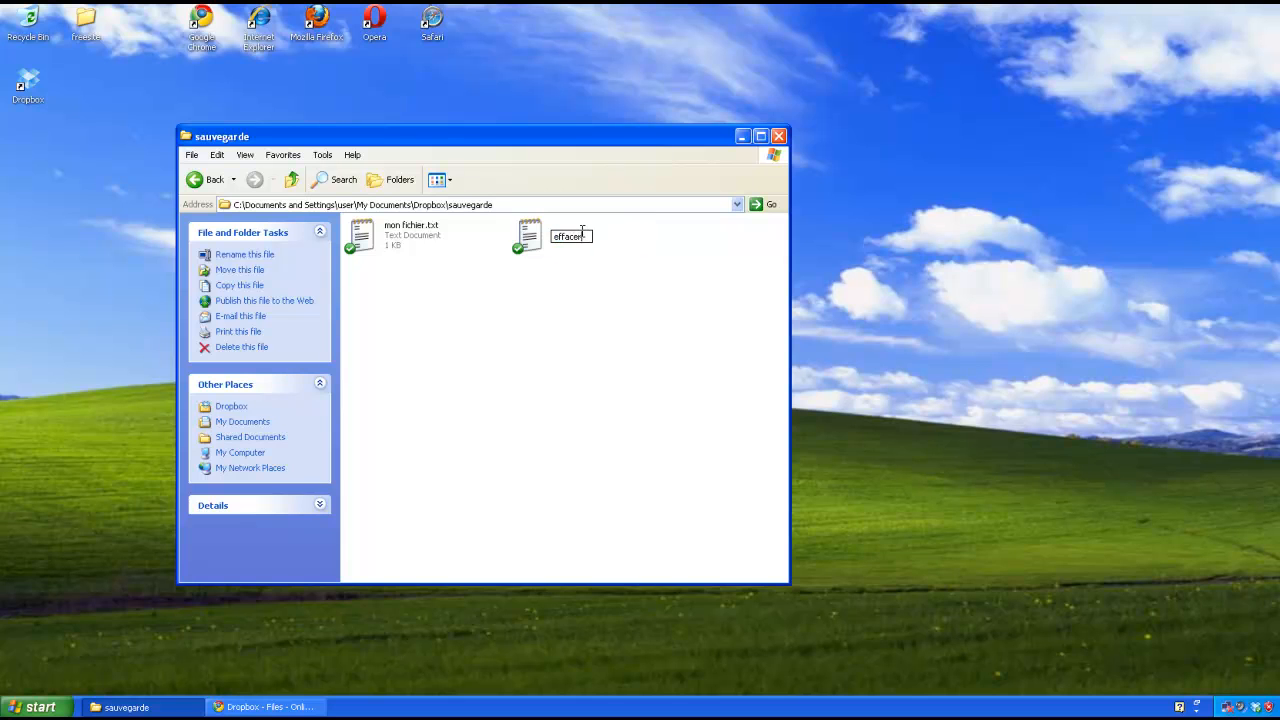
type(".txt")
key("Return")
Step: Enter "Ne m'effacez pas!" as the content of effacer.txt, then save and close the file
double_click(583, 236)
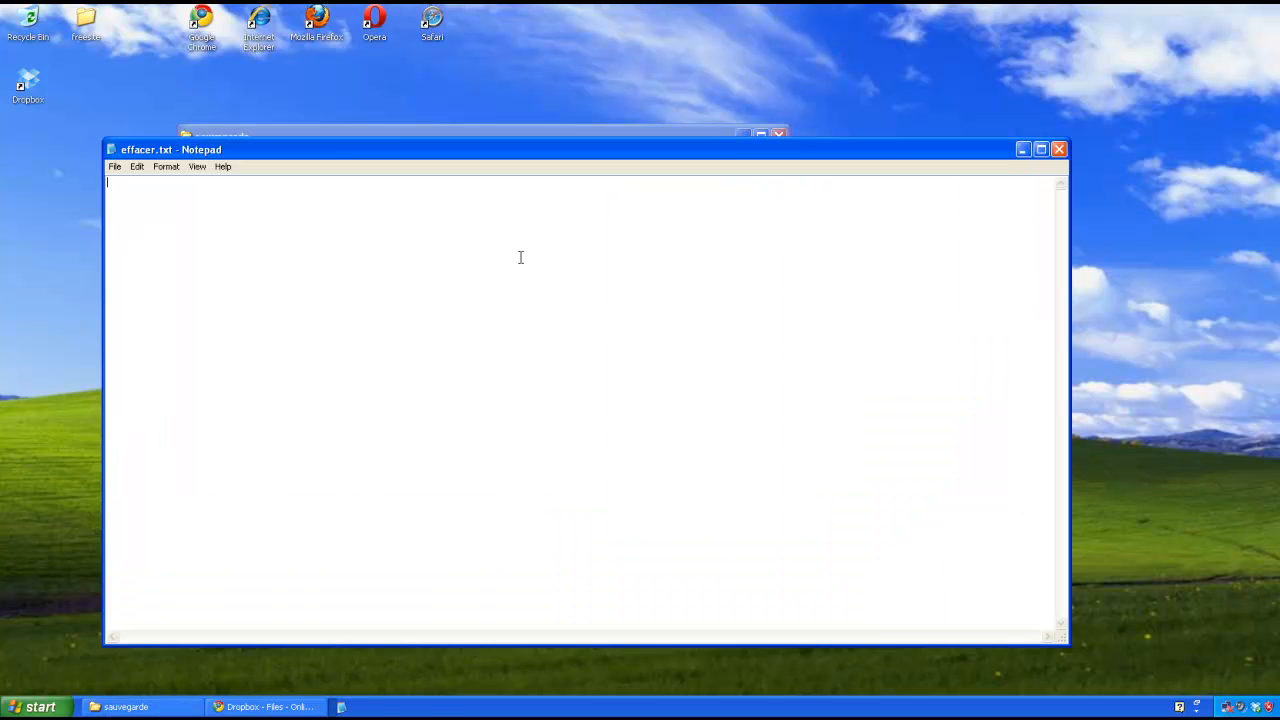
type("Ne m'effacez pas!")
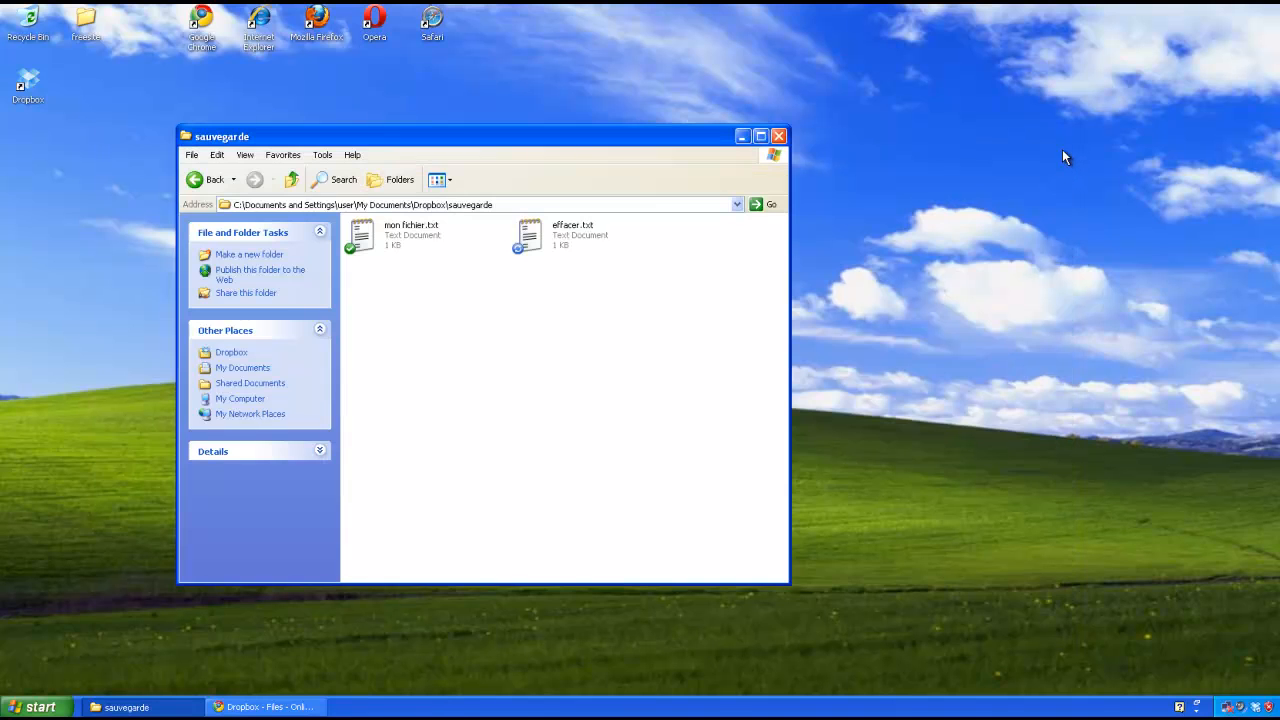
left_click(1059, 149)
Step: Delete effacer.txt from the local sauvegarde folder and confirm the deletion
left_click_drag(629, 324, 550, 217)
key("Delete")
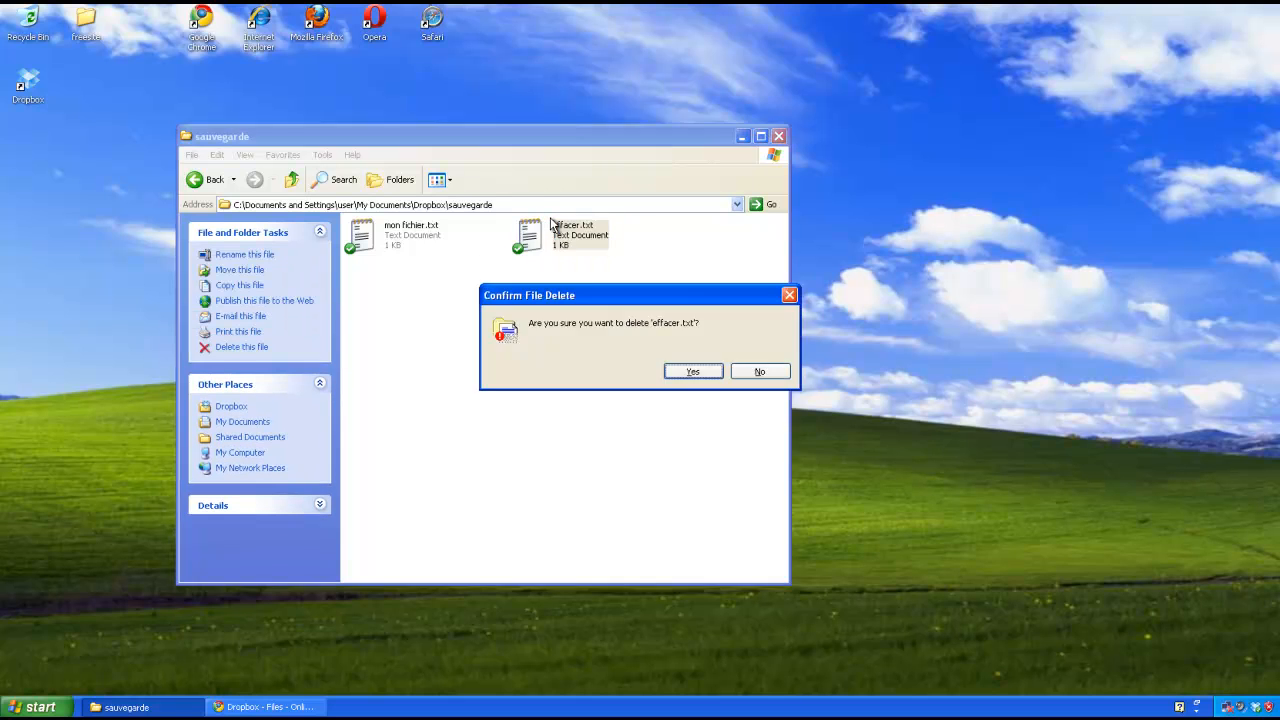
key("Return")
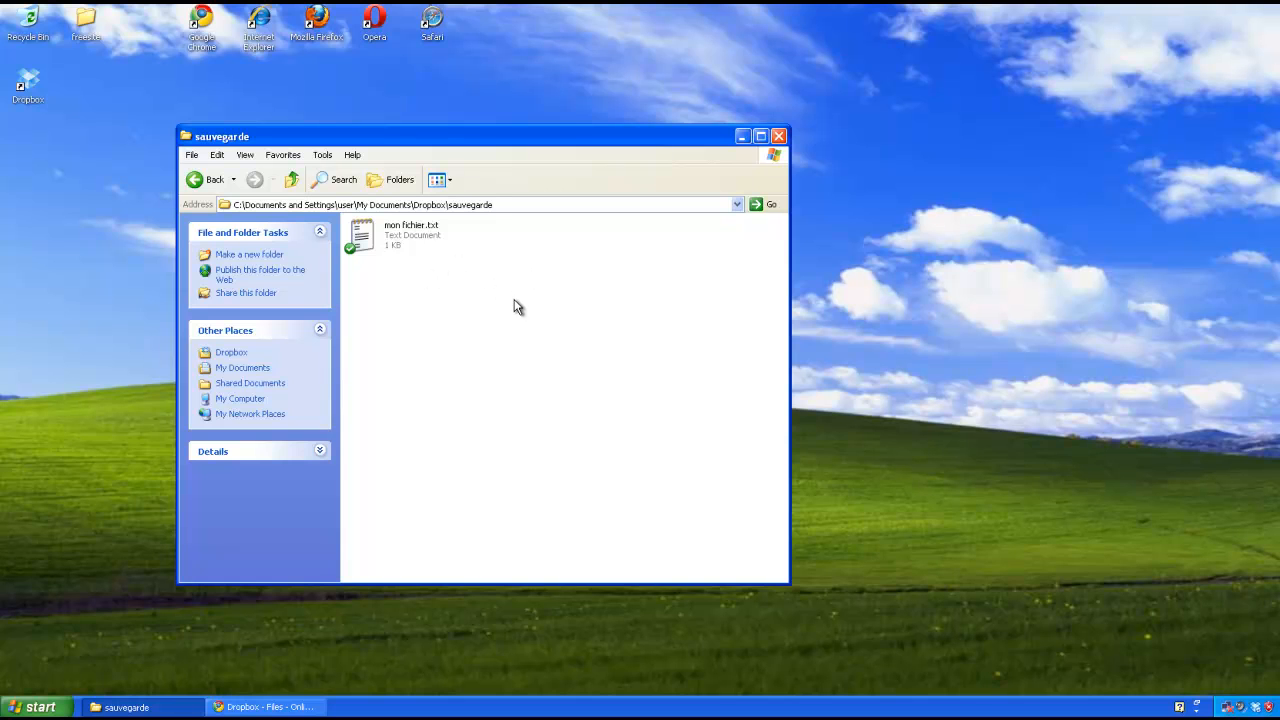
Step: Launch the Dropbox website and display the deleted files in the sauvegarde folder
left_click(1257, 708)
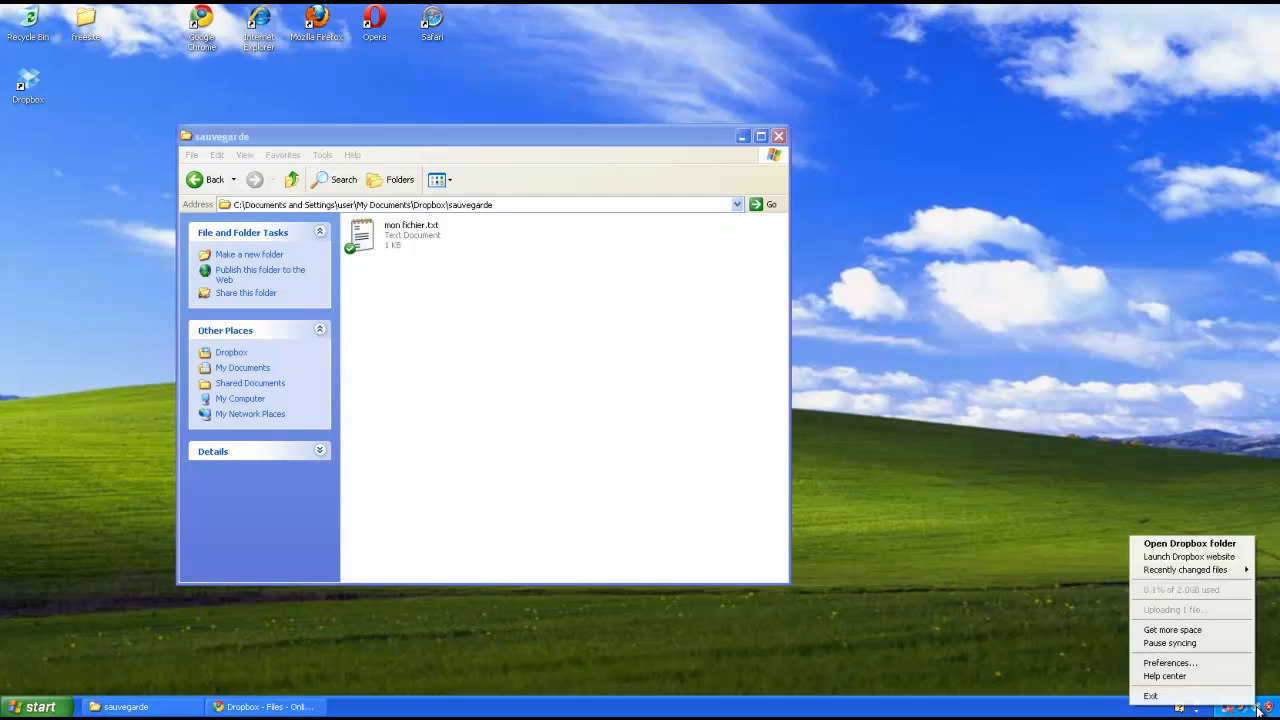
left_click(1240, 557)
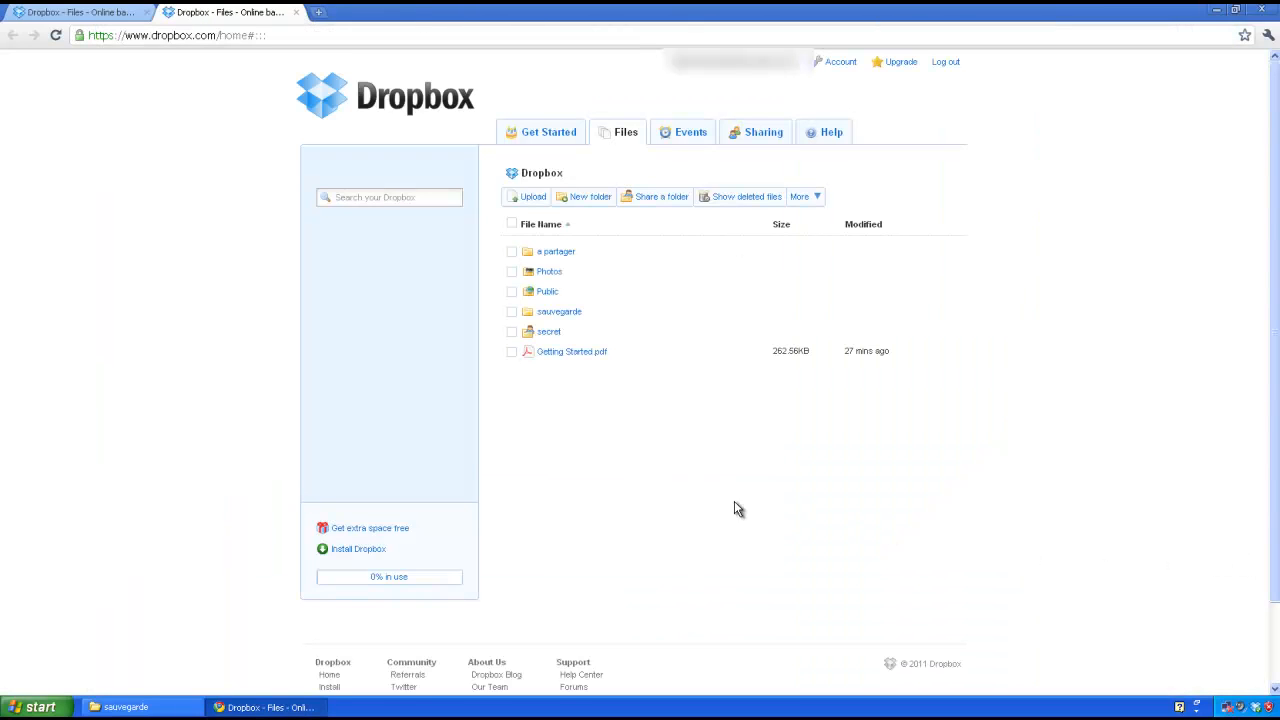
left_click(568, 313)
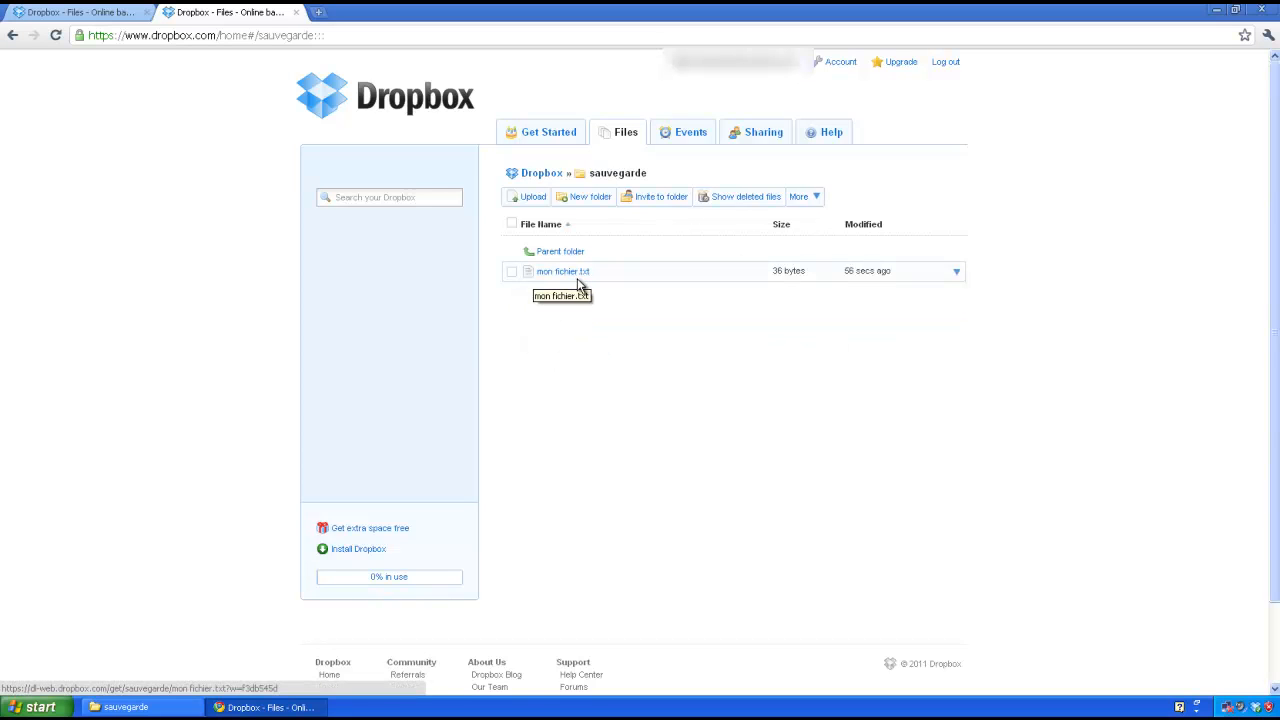
left_click(734, 200)
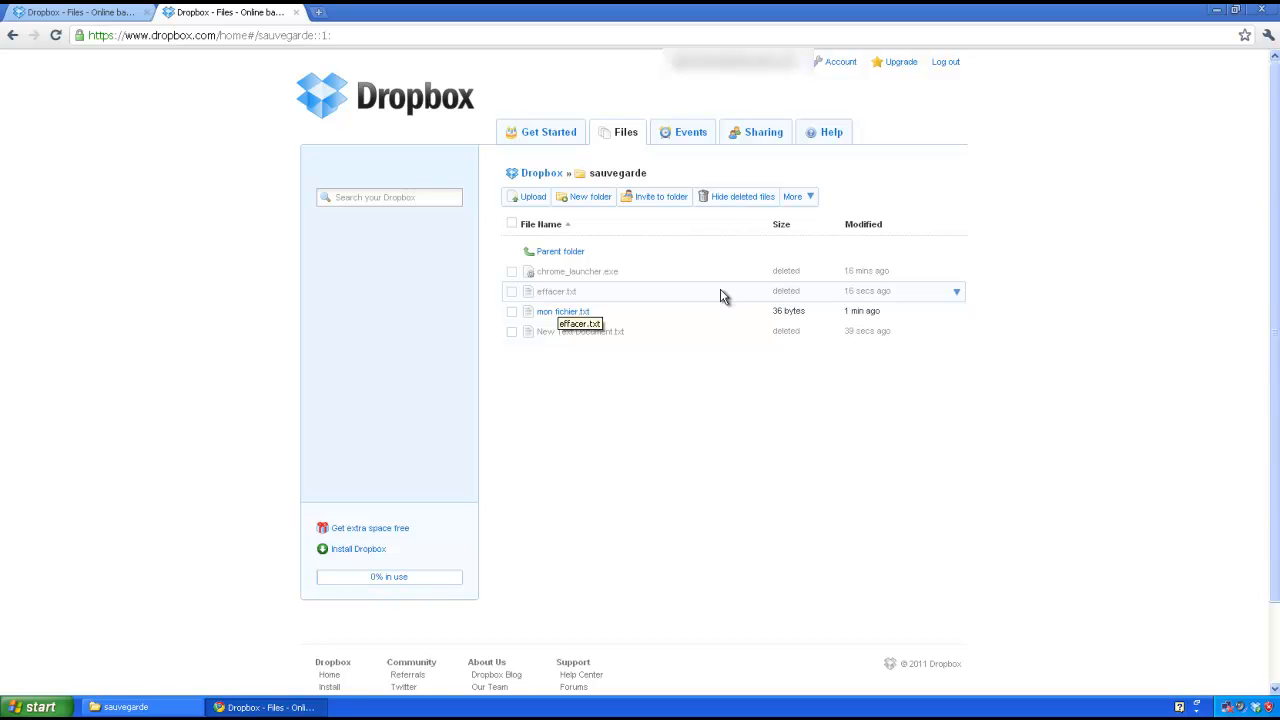
Step: Look at the version history of the deleted effacer.txt and return to the folder listing
left_click(557, 292)
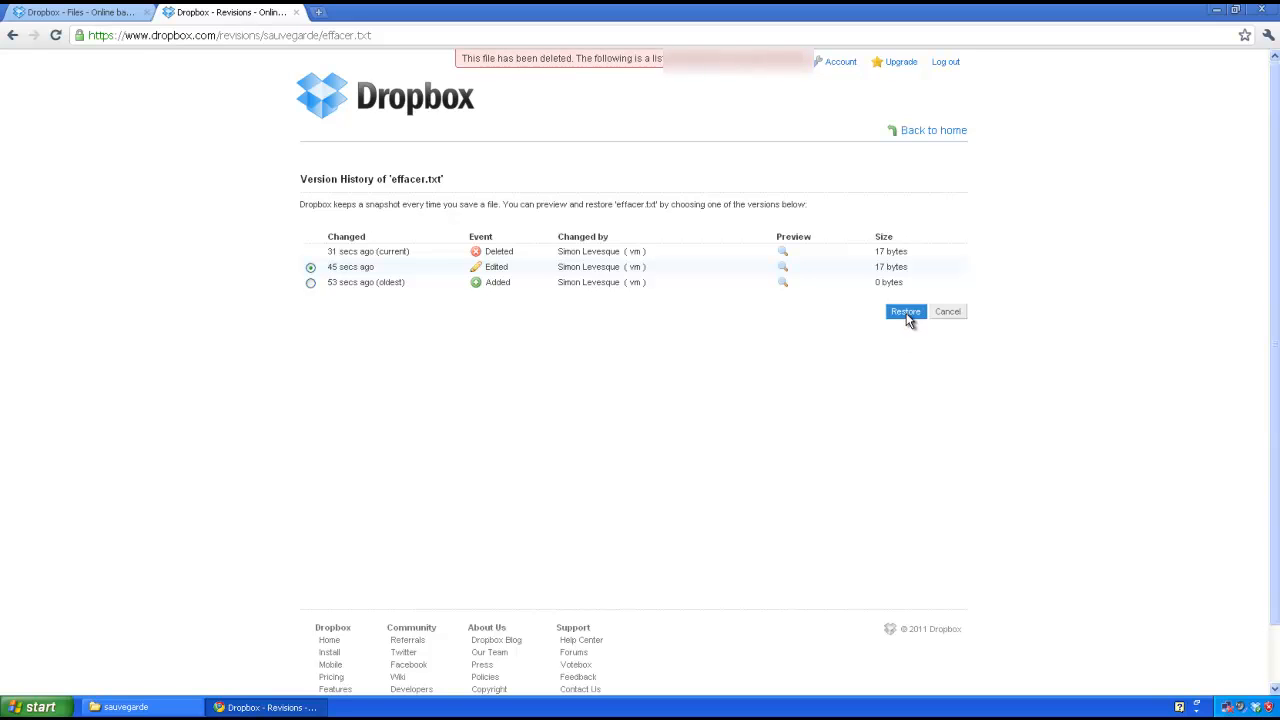
left_click(13, 38)
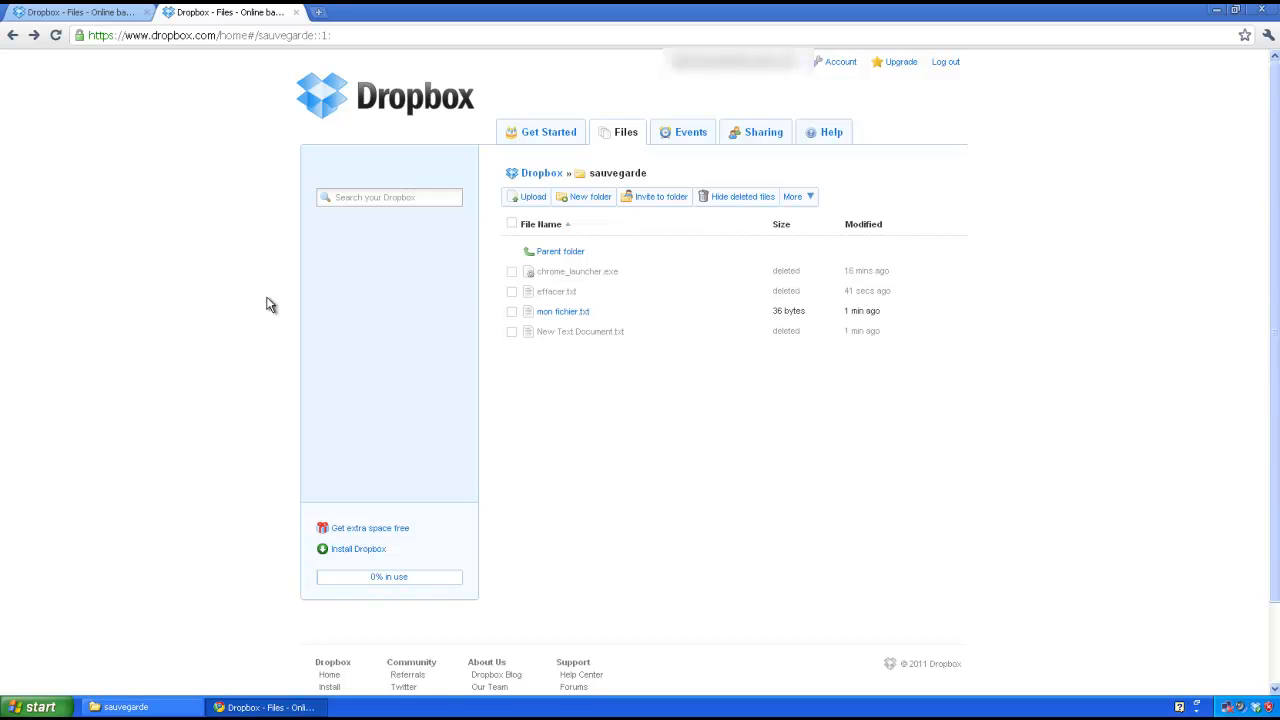
Step: Undelete effacer.txt on the Dropbox website and return to the local sauvegarde folder to check it
left_click(957, 293)
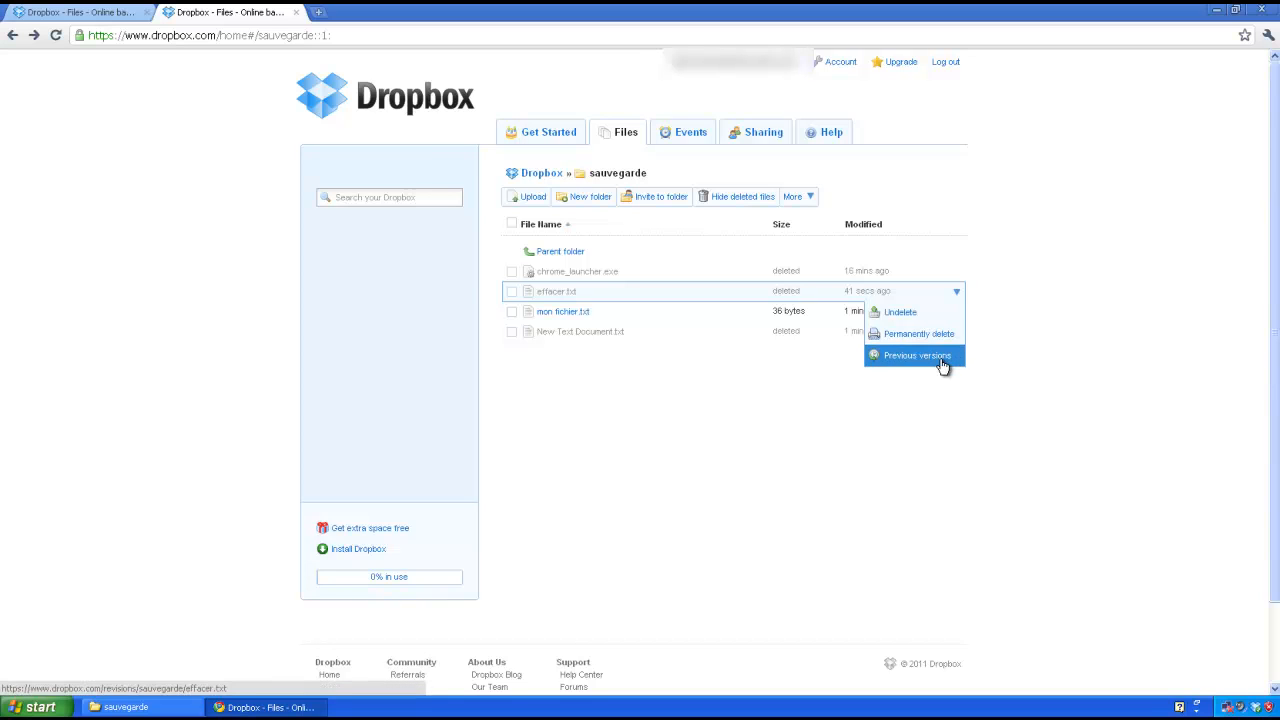
left_click(905, 314)
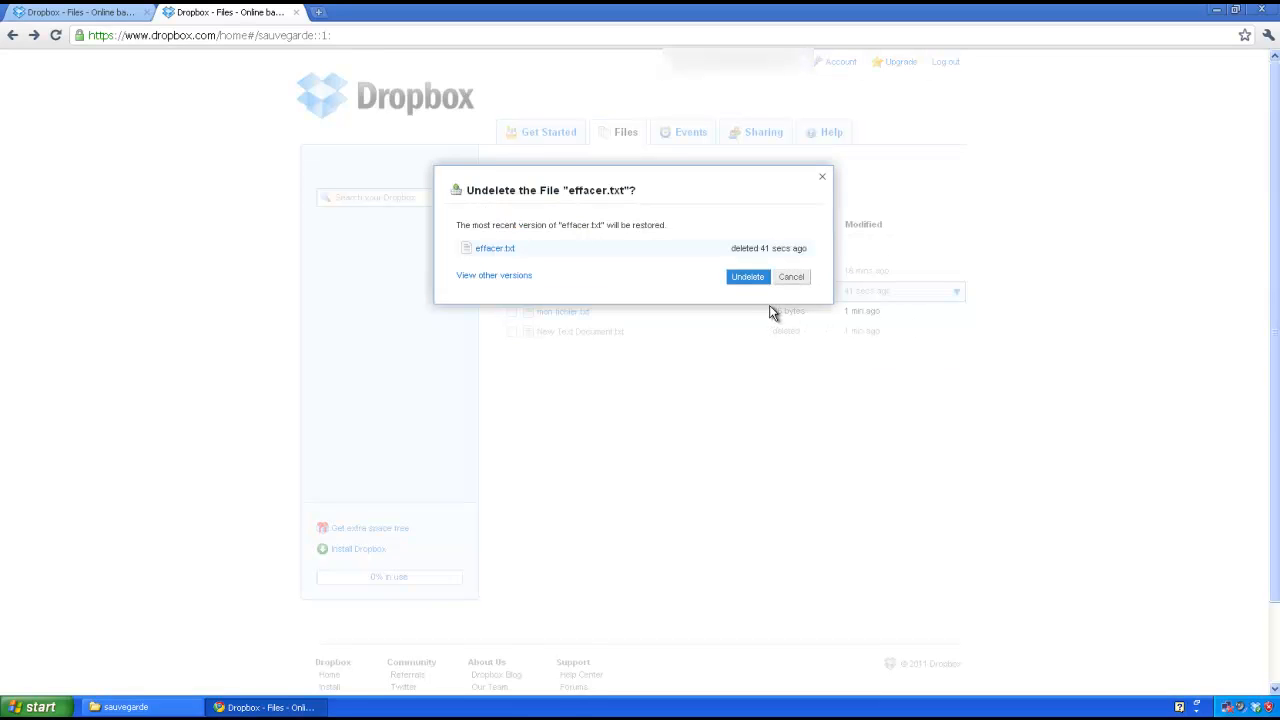
left_click(745, 279)
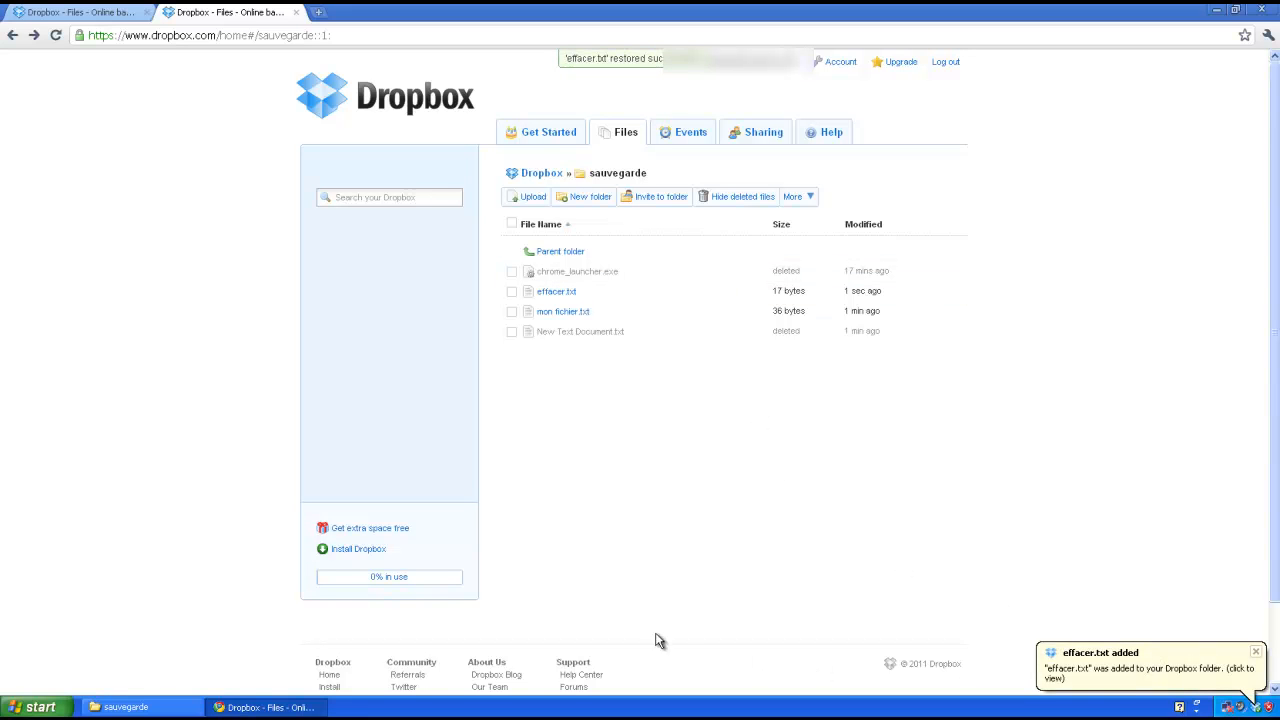
left_click(300, 707)
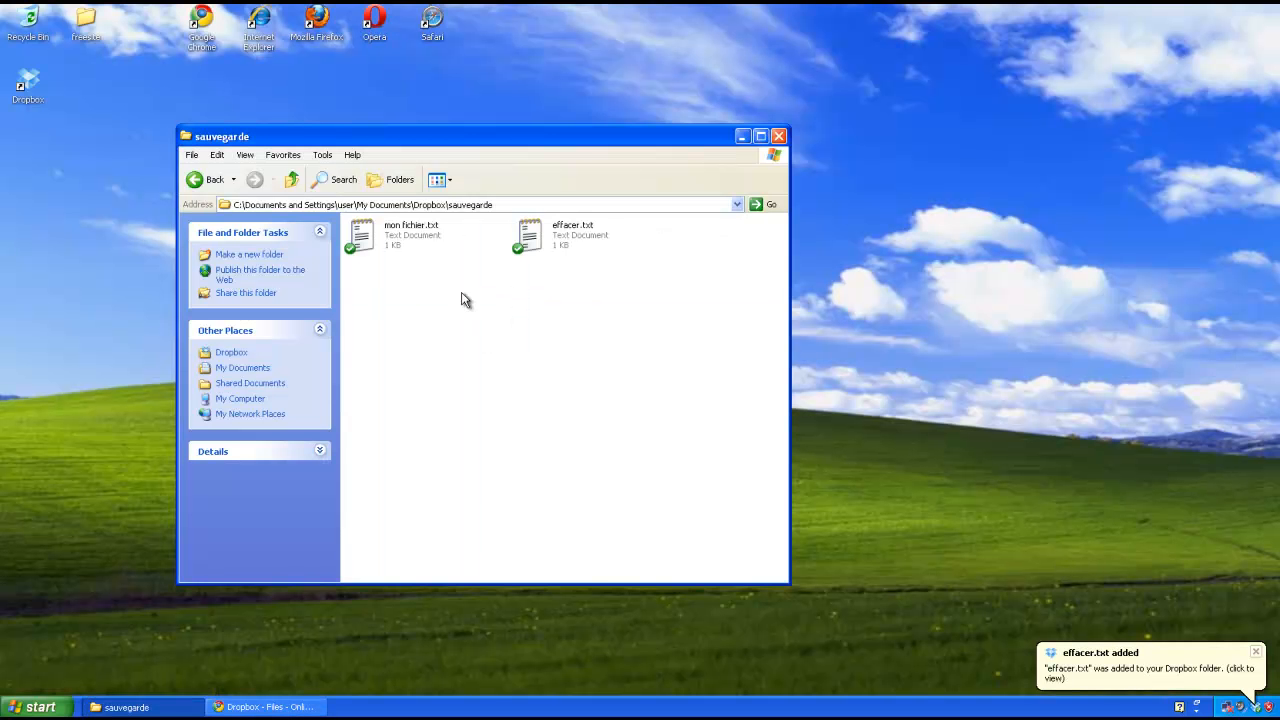